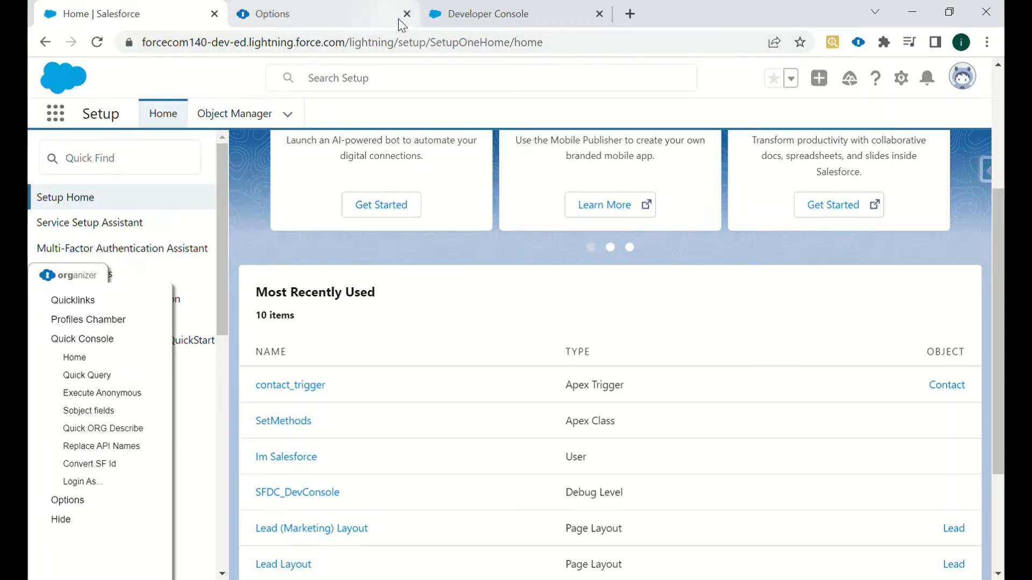
# - Close the ORGanizer Options browser tab, leaving Setup Home and Developer Console
pyautogui.click(407, 14)
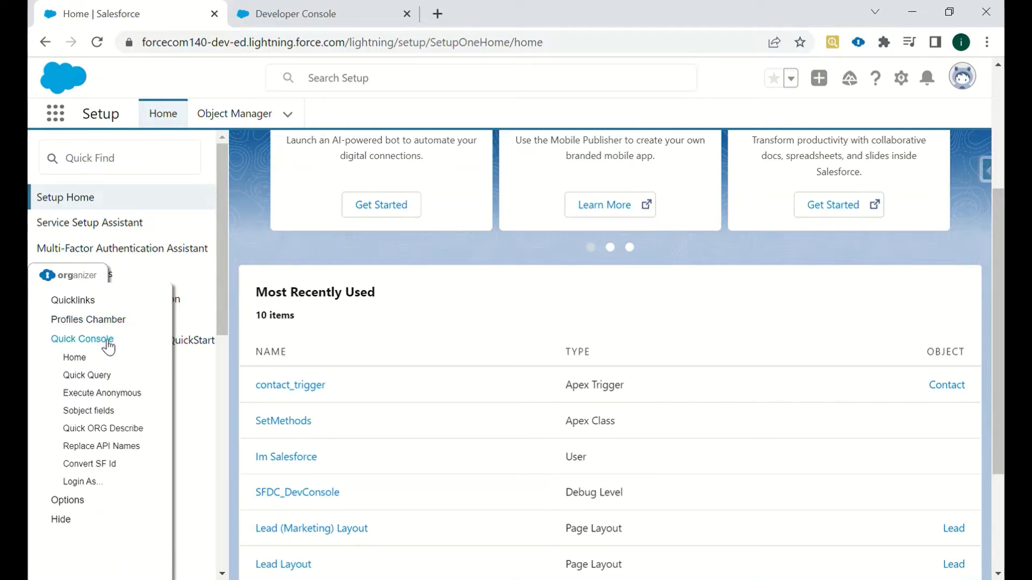
# - Launch the Quick Console on its Home plugin and glance at the plugins list
pyautogui.click(90, 343)
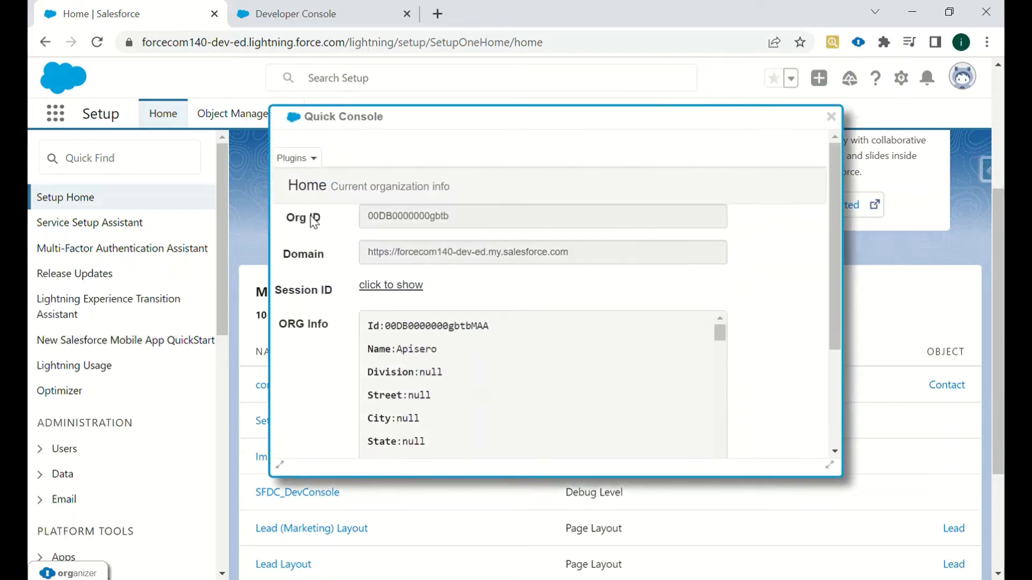
pyautogui.click(309, 158)
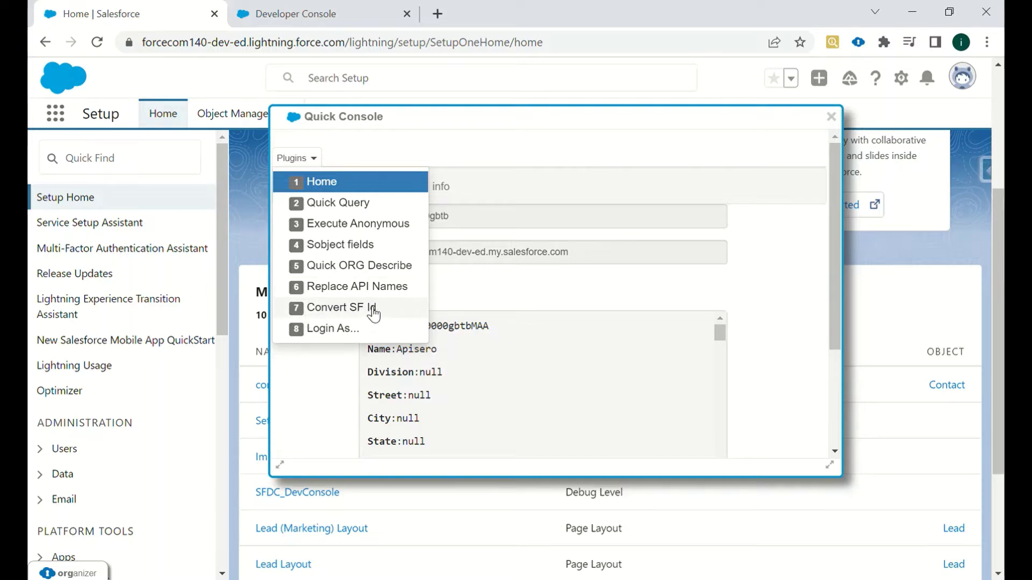
pyautogui.click(472, 301)
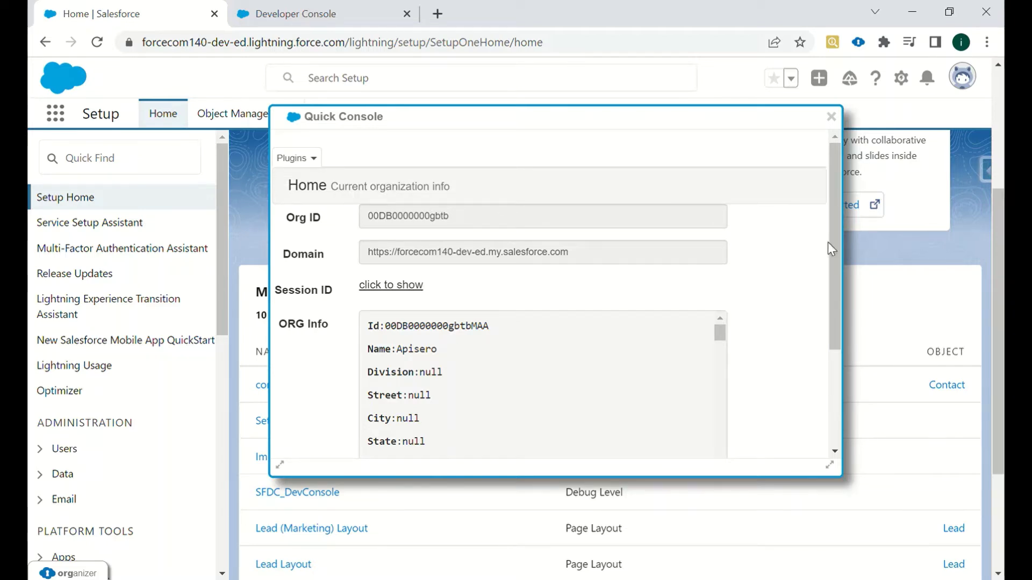
# - Scroll through the ORG Info and ORG Limits sections and back to the top
pyautogui.scroll(-1, 832, 282)
pyautogui.moveTo(834, 287); pyautogui.dragTo(833, 295)
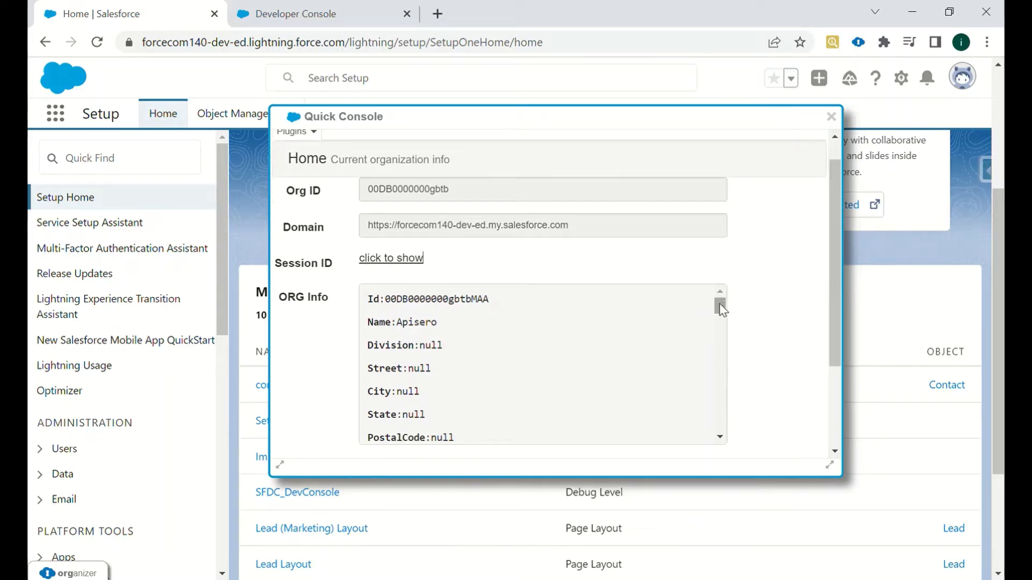
pyautogui.moveTo(721, 308); pyautogui.dragTo(720, 334)
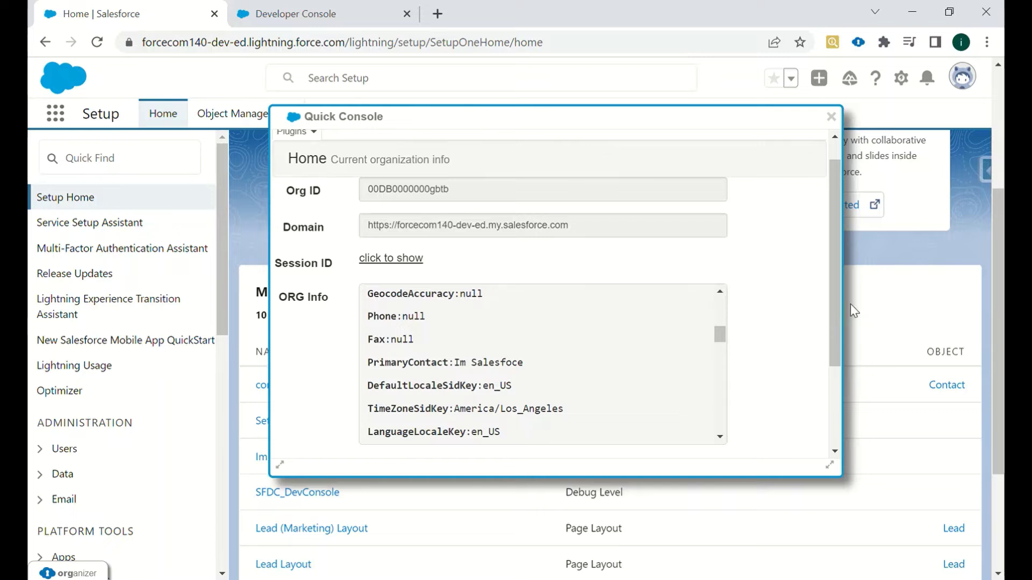
pyautogui.moveTo(835, 331); pyautogui.dragTo(826, 417)
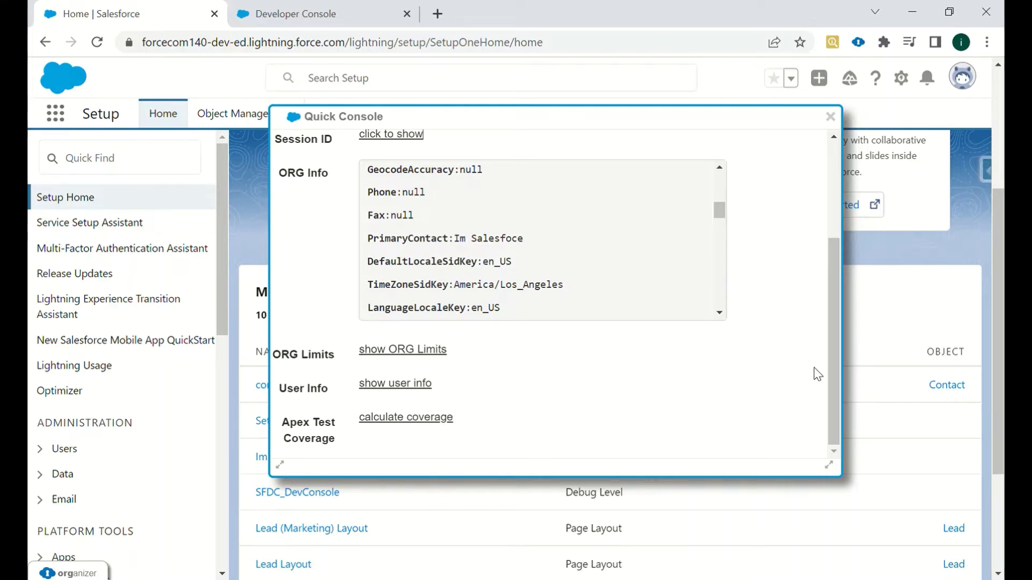
pyautogui.moveTo(827, 351); pyautogui.dragTo(827, 202)
pyautogui.click(303, 158)
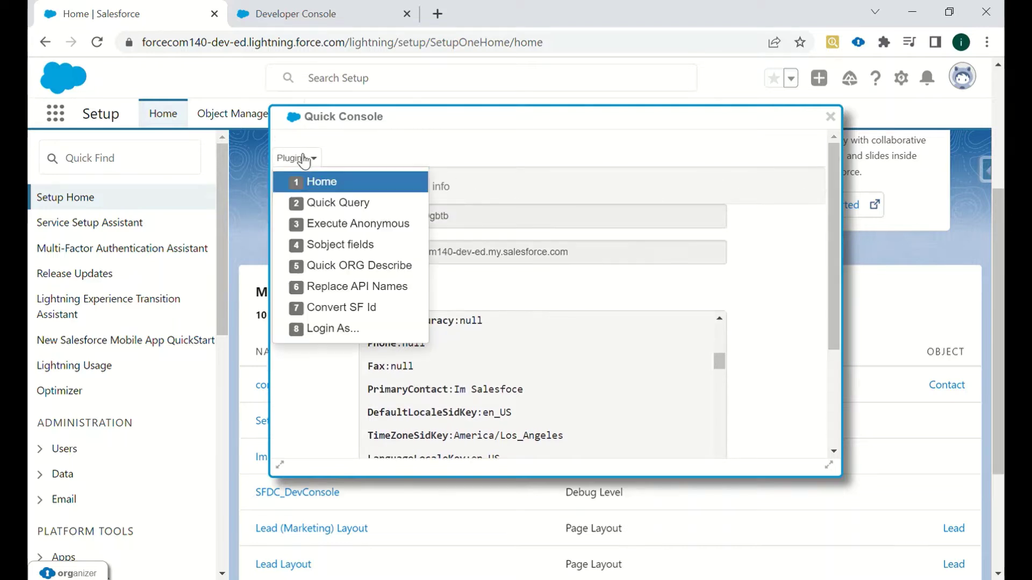
# - Run 'select id from account' in Quick Query, returning 23 Account Ids over three pages
pyautogui.click(319, 202)
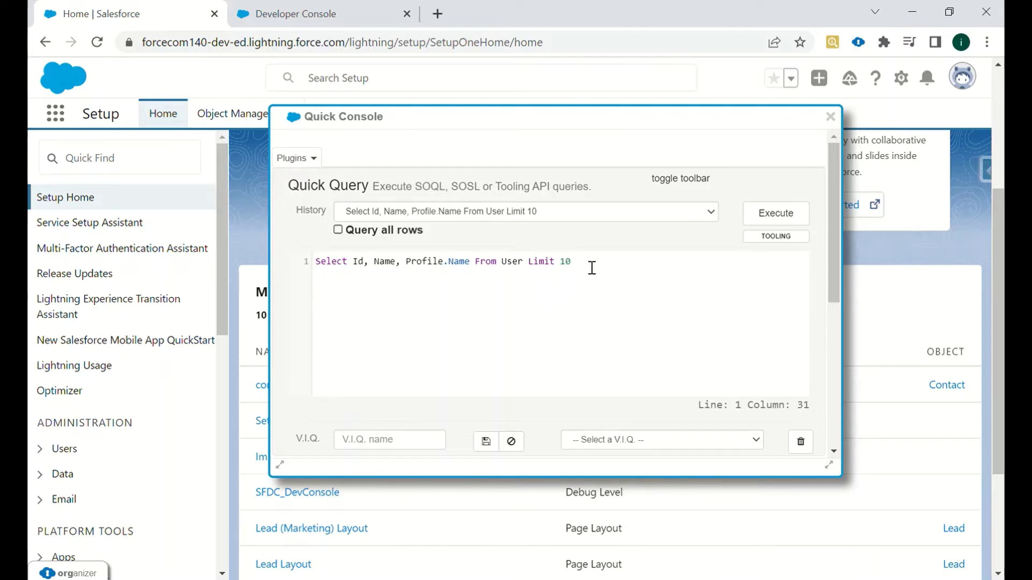
pyautogui.click(633, 269)
pyautogui.keyDown('shift'); pyautogui.click(295, 270); pyautogui.keyUp('shift')
pyautogui.write('s')
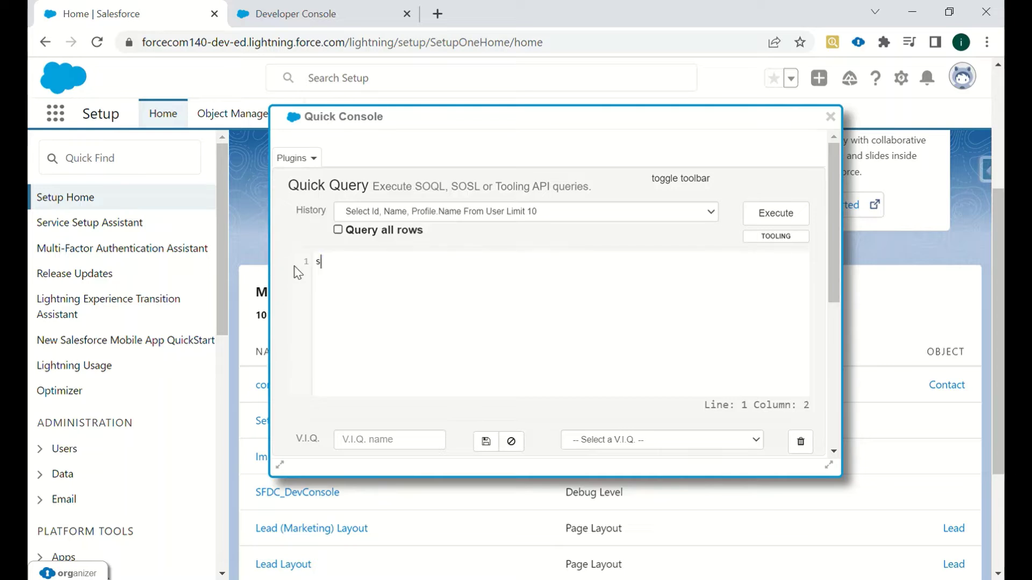
pyautogui.write('elect id from account')
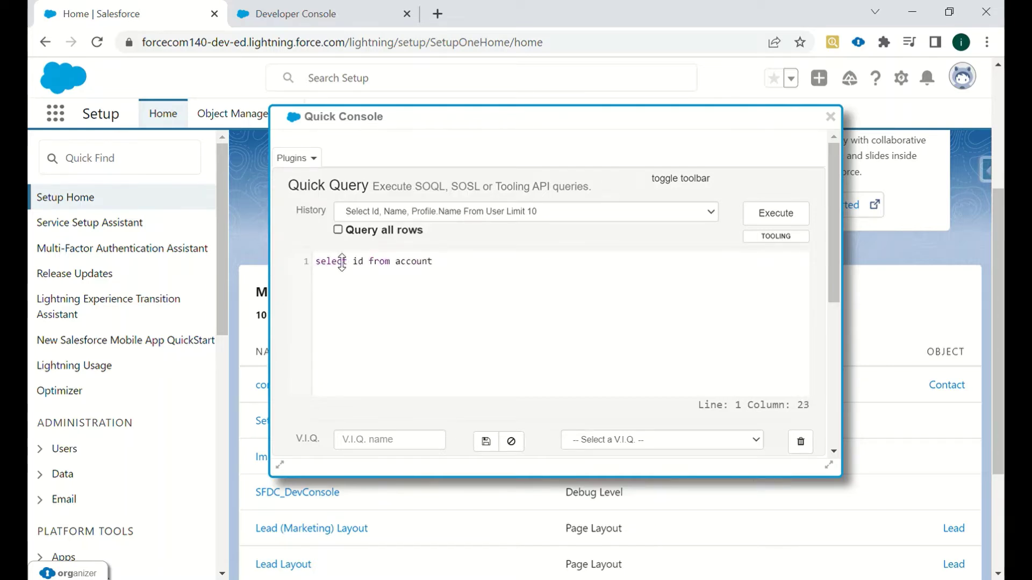
pyautogui.click(776, 213)
pyautogui.moveTo(833, 259); pyautogui.dragTo(832, 234)
pyautogui.click(780, 196)
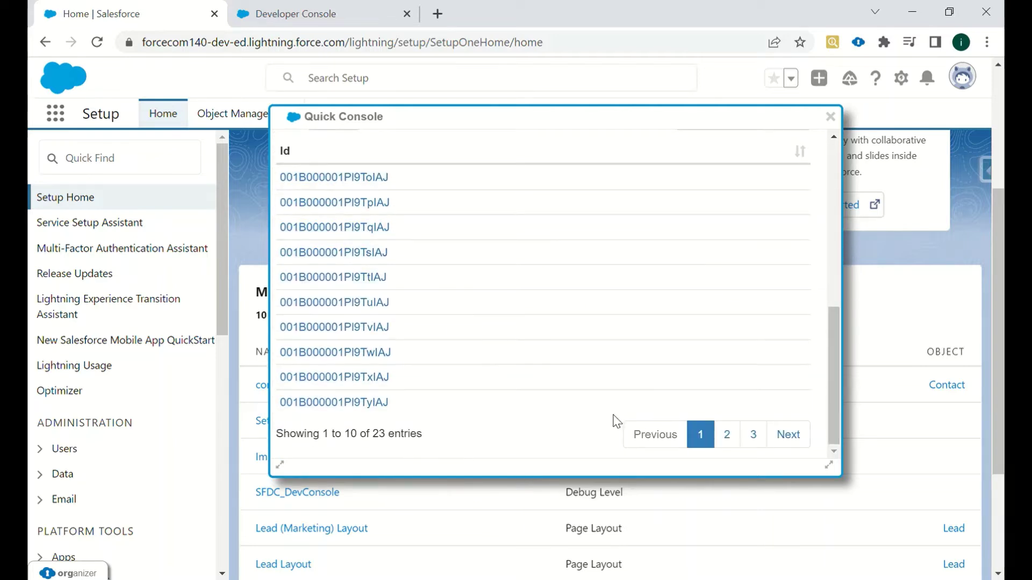
# - Make the Quick Console slightly narrower and browse the saved V.I.Q. queries
pyautogui.moveTo(841, 400); pyautogui.dragTo(810, 273)
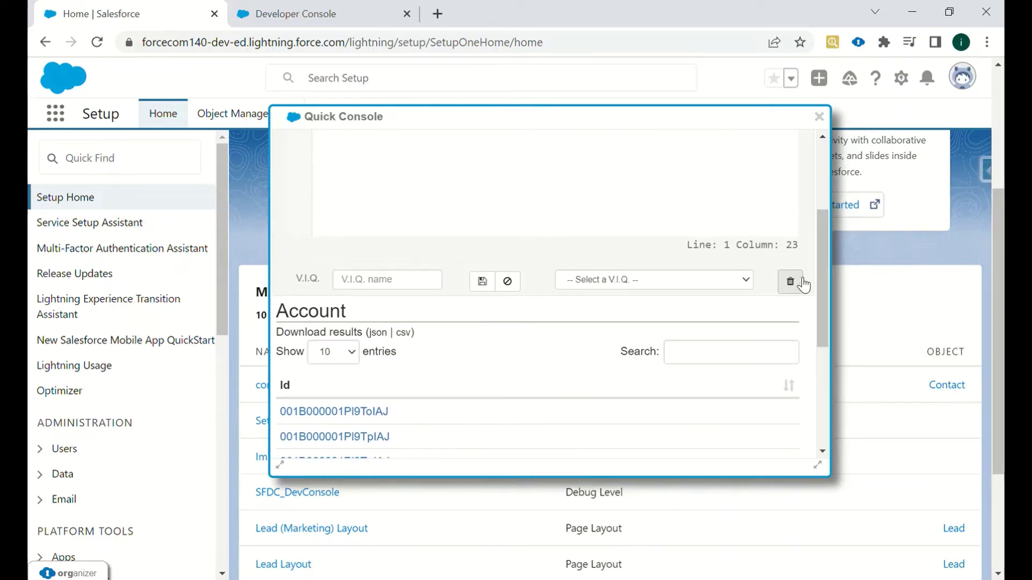
pyautogui.click(674, 284)
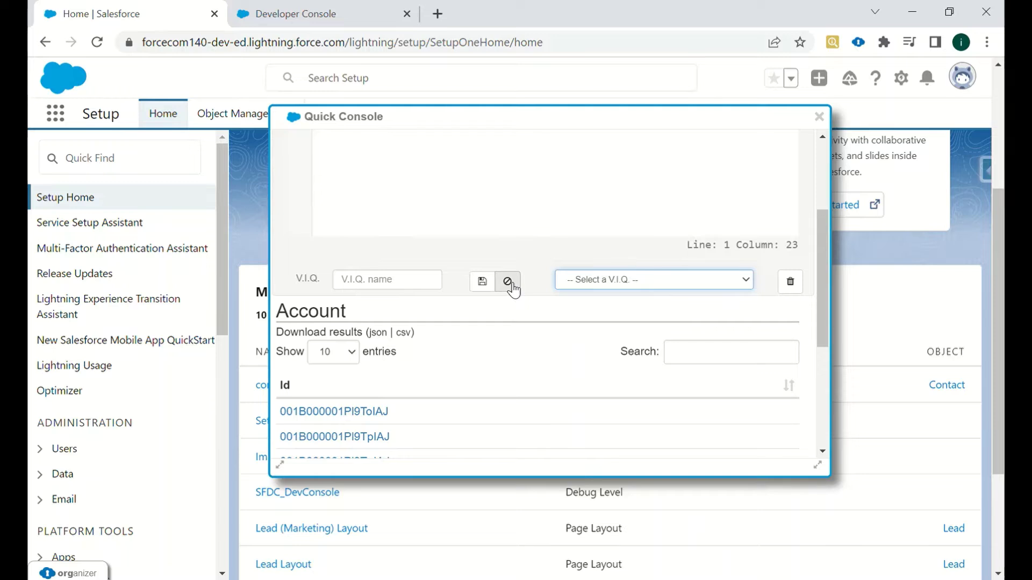
pyautogui.moveTo(815, 247); pyautogui.dragTo(814, 188)
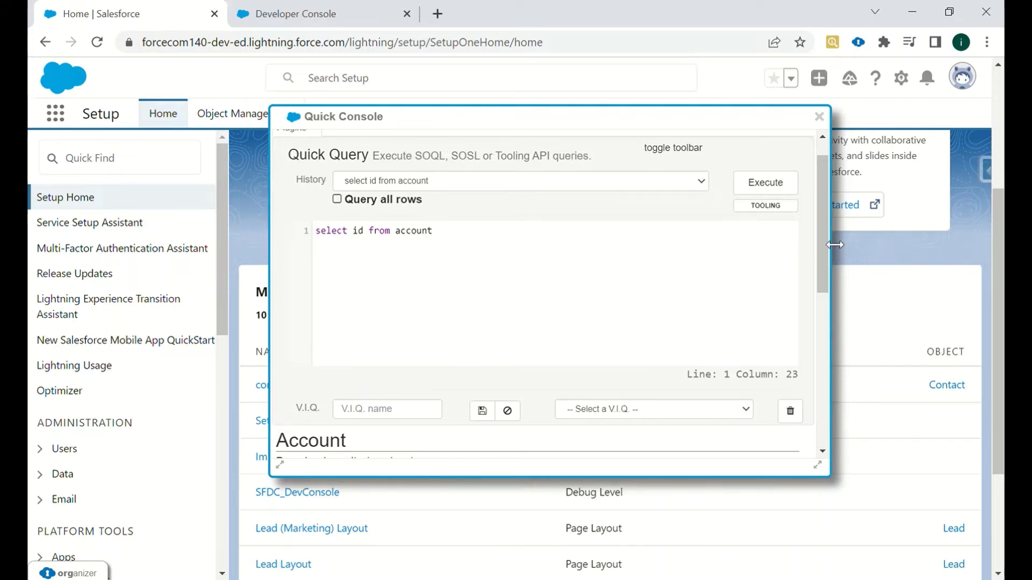
pyautogui.moveTo(821, 224); pyautogui.dragTo(821, 207)
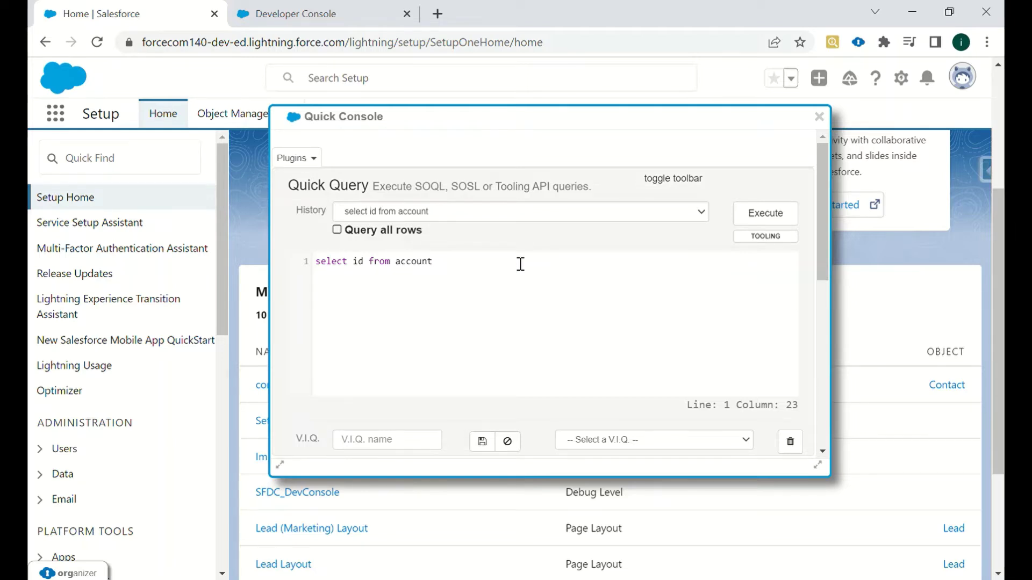
# - Toggle the Tooling API on and back off, then switch to Execute Anonymous
pyautogui.click(771, 237)
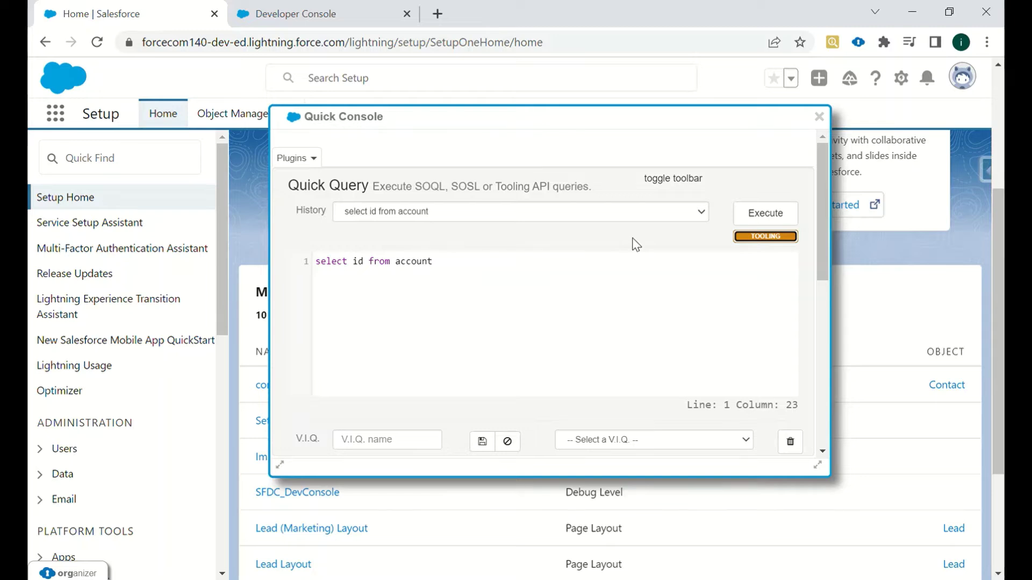
pyautogui.click(763, 238)
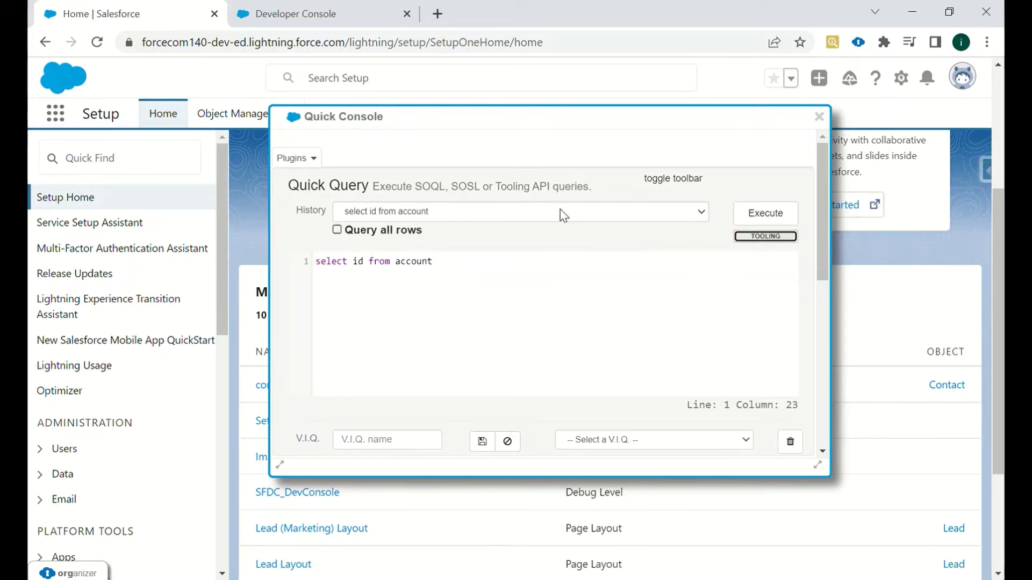
pyautogui.click(318, 163)
pyautogui.click(341, 220)
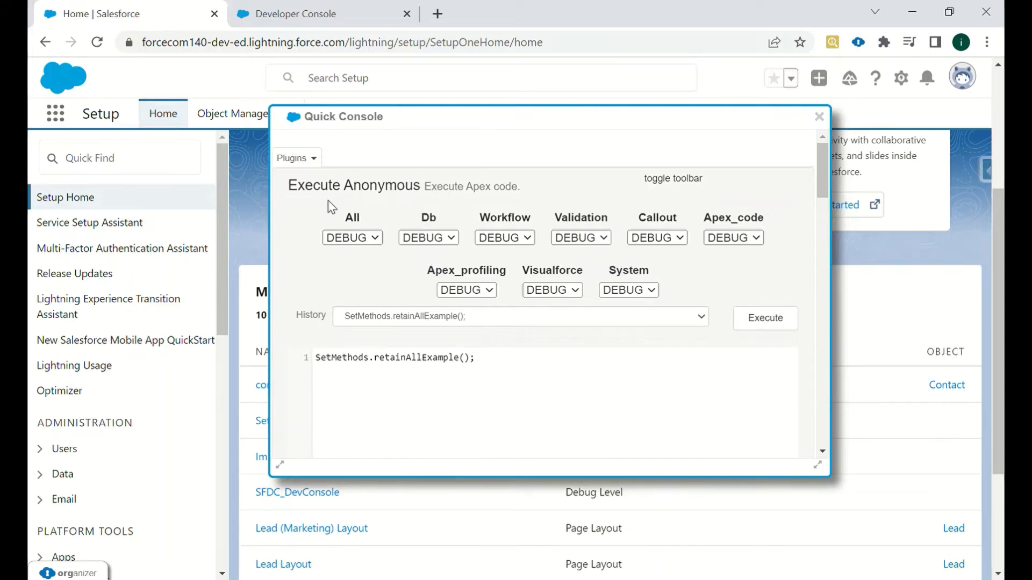
pyautogui.click(301, 11)
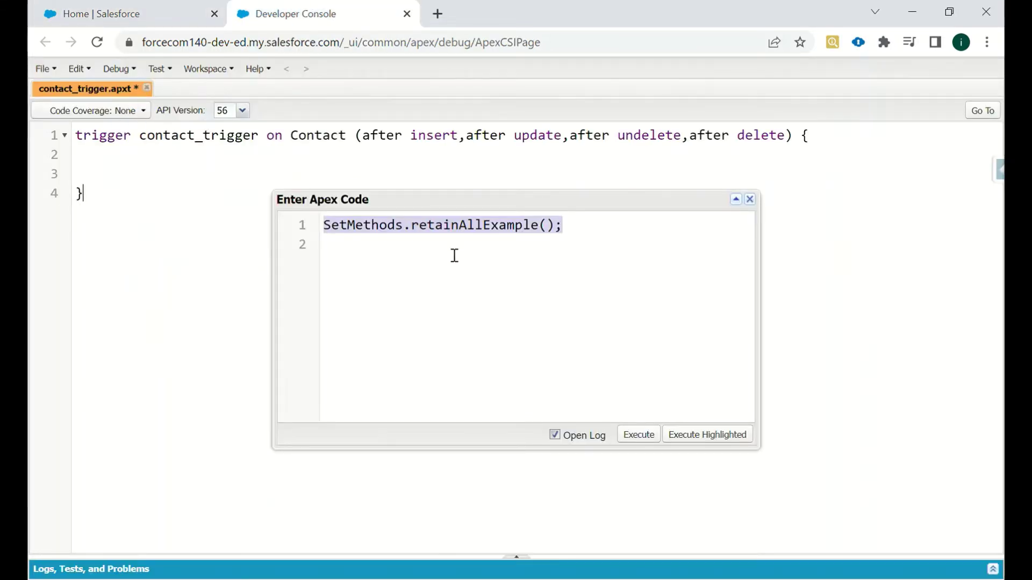
pyautogui.click(118, 8)
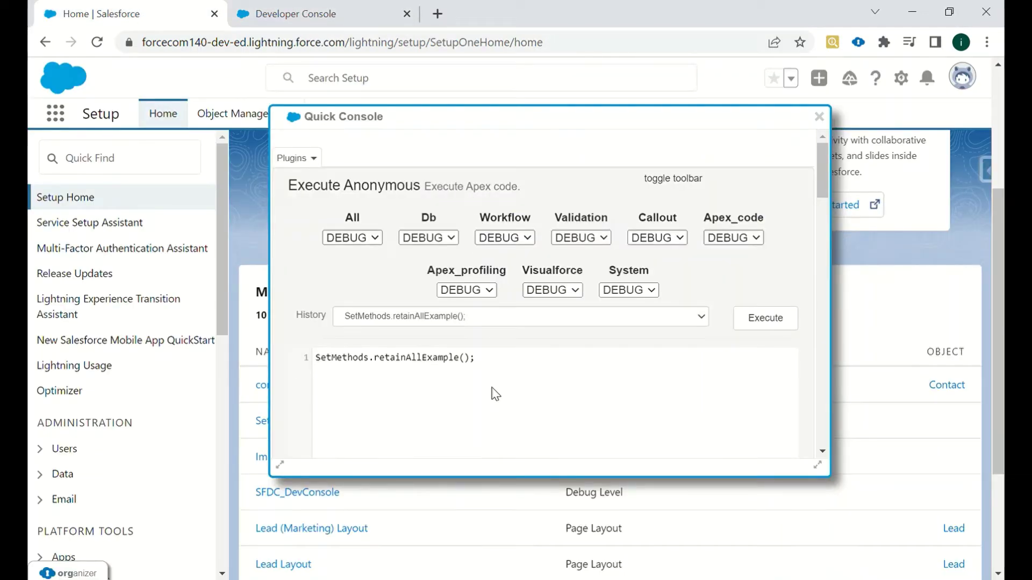
pyautogui.click(479, 376)
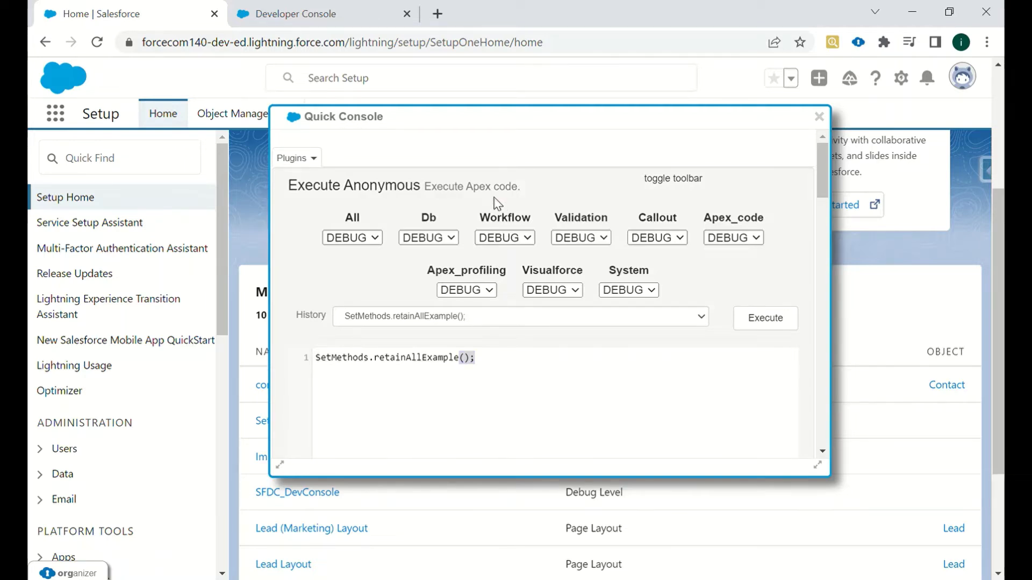
pyautogui.click(512, 257)
pyautogui.click(524, 237)
pyautogui.click(529, 250)
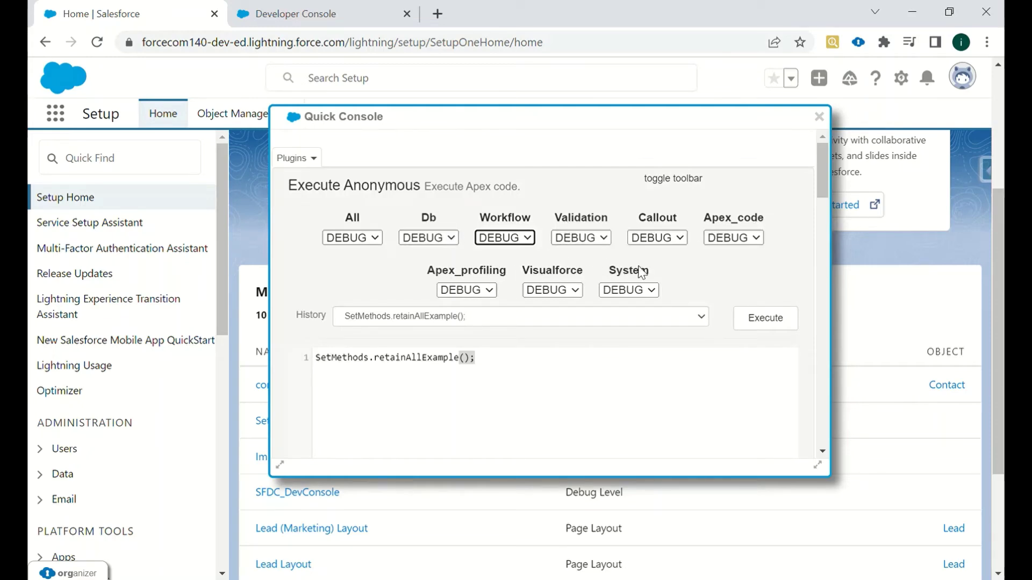
pyautogui.click(297, 158)
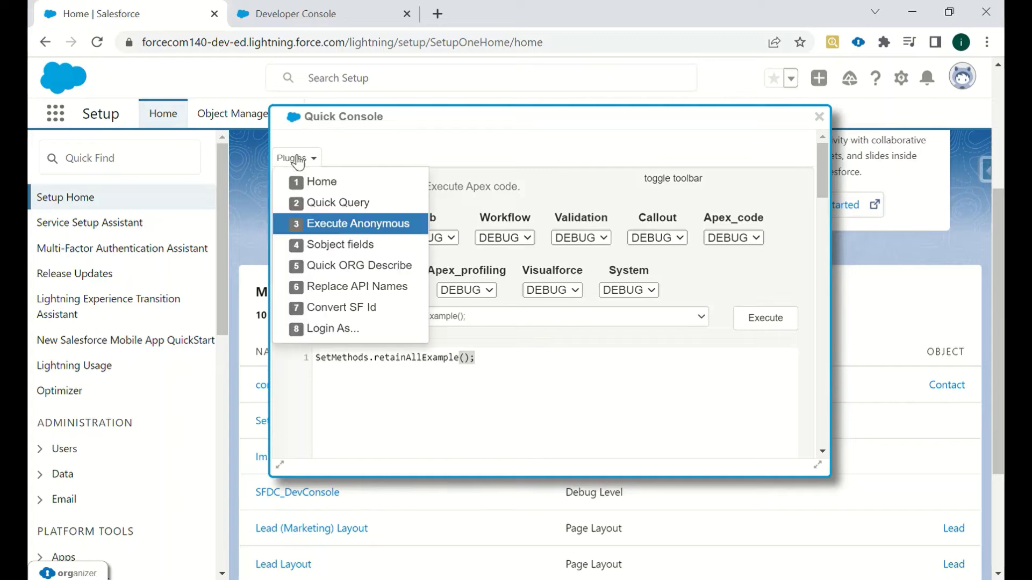
# - Switch to SObject Fields, which reports '[666] Invalid Sobject ID [home]' for Setup Home
pyautogui.click(341, 246)
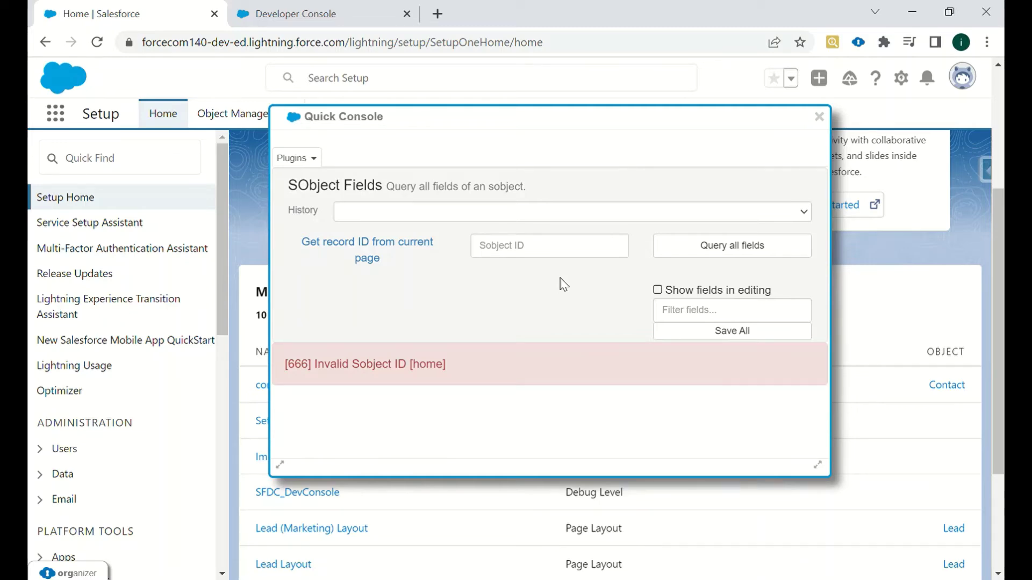
pyautogui.click(309, 158)
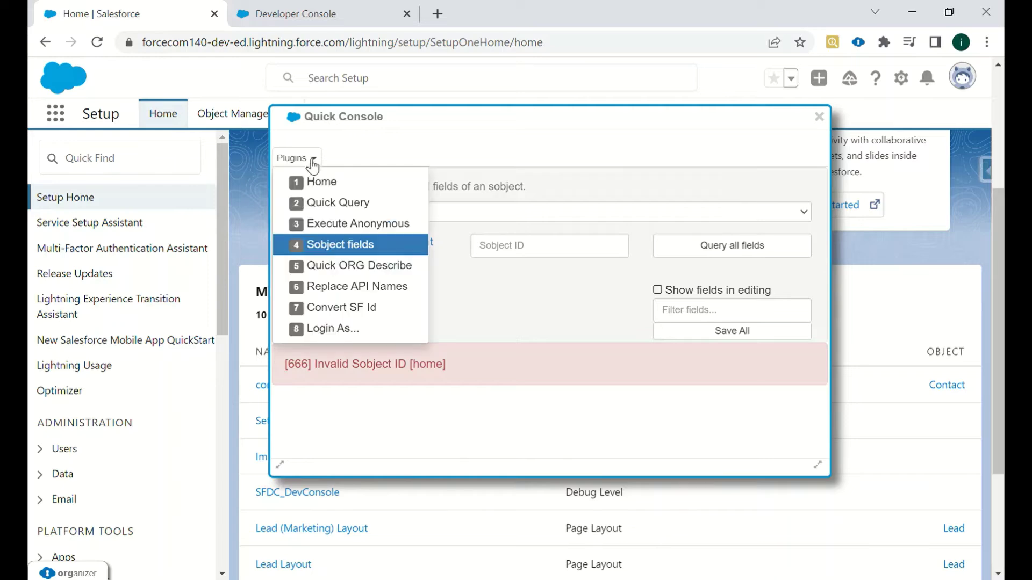
# - Switch to Quick ORG Describe and view the AIInsightAction object's full JSON description
pyautogui.click(323, 265)
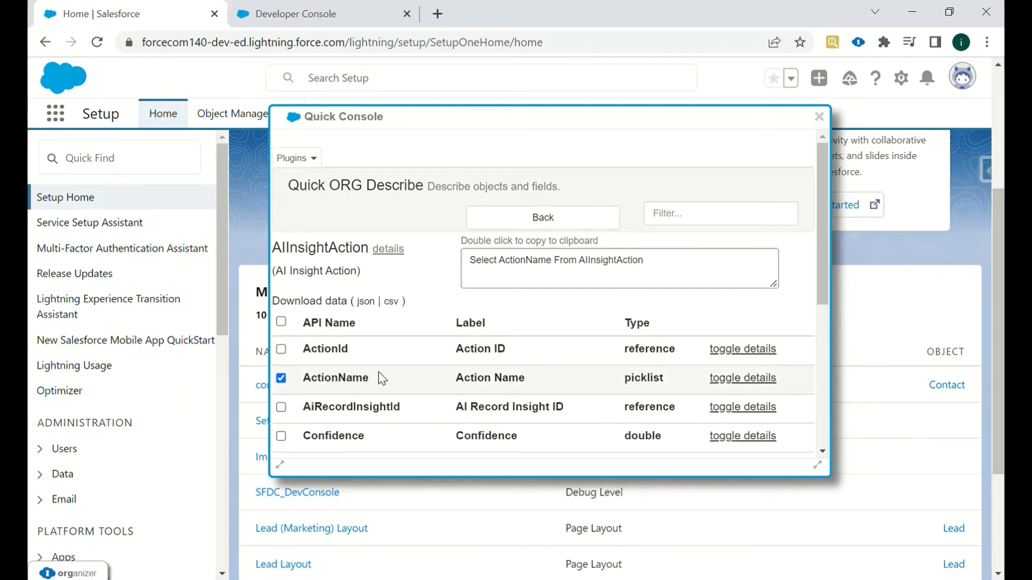
pyautogui.moveTo(820, 278)
pyautogui.mouseDown()
pyautogui.moveTo(806, 447)
pyautogui.moveTo(824, 259)
pyautogui.mouseUp()
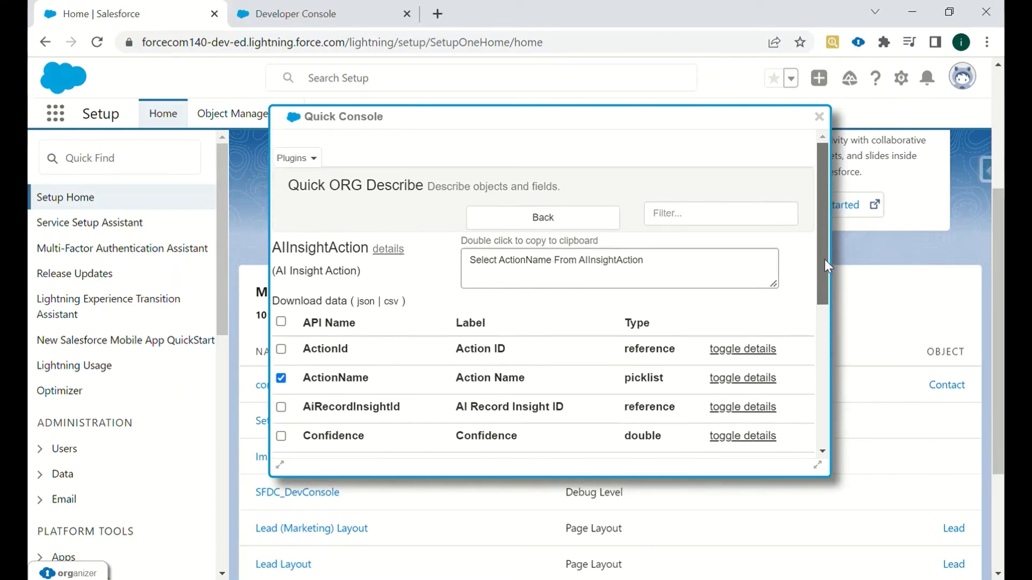
pyautogui.click(388, 249)
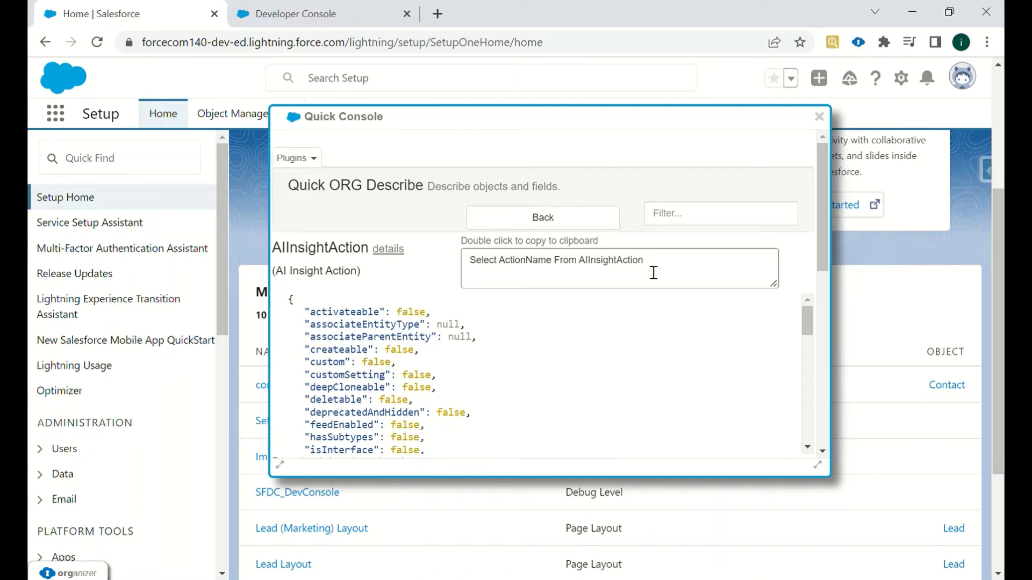
pyautogui.moveTo(652, 272); pyautogui.dragTo(497, 270)
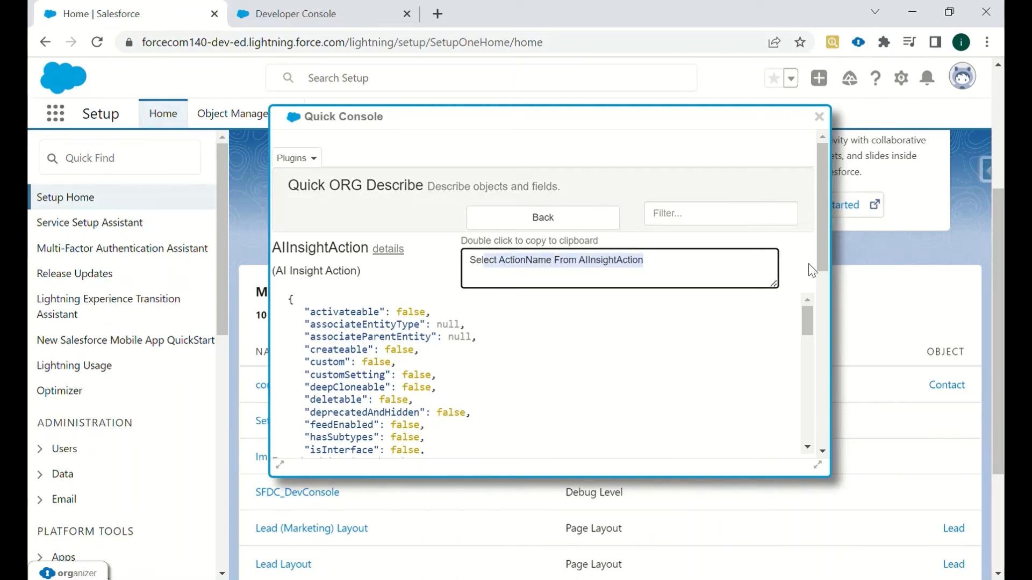
pyautogui.scroll(-3, 819, 257)
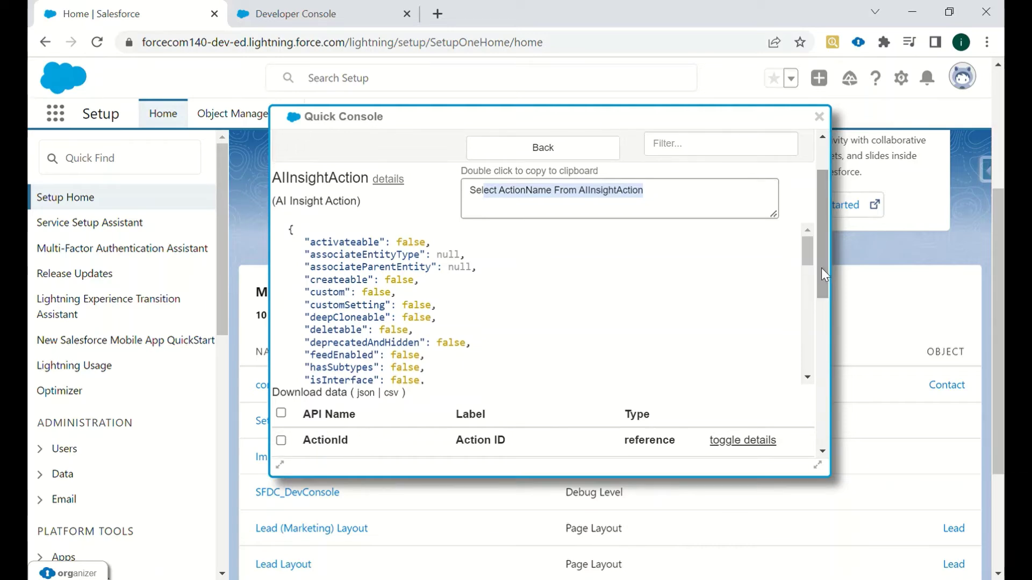
pyautogui.moveTo(822, 267); pyautogui.dragTo(830, 320)
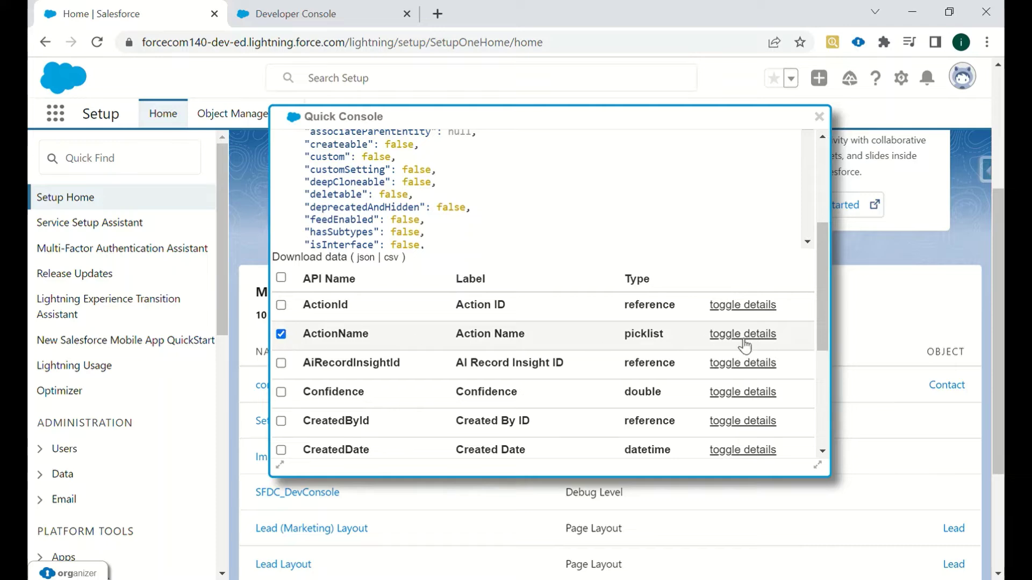
pyautogui.moveTo(821, 317)
pyautogui.mouseDown()
pyautogui.moveTo(820, 196)
pyautogui.moveTo(817, 389)
pyautogui.moveTo(823, 315)
pyautogui.mouseUp()
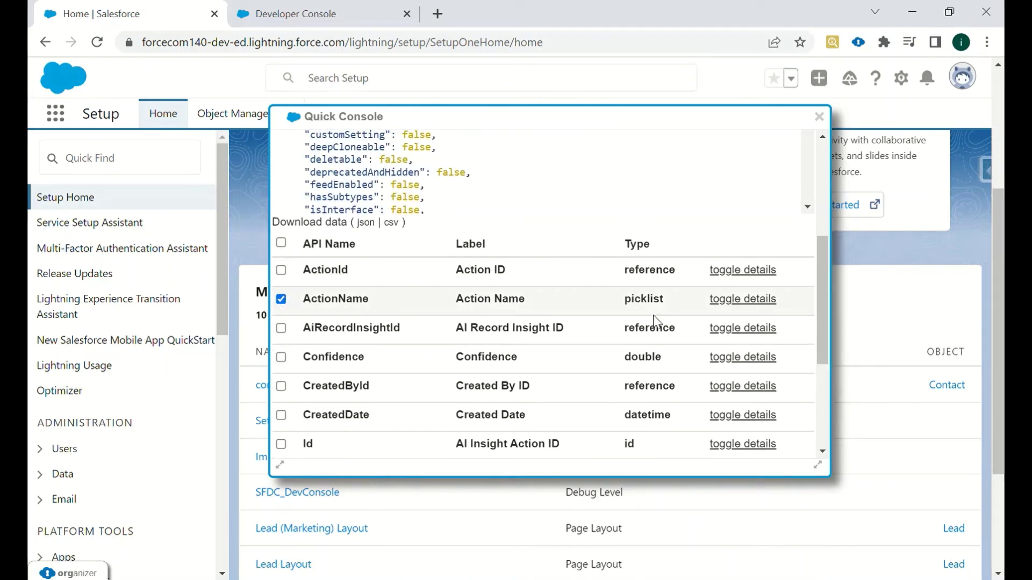
# - Tick ActionName to build 'Select ActionName From AIInsightAction' and download the fields as CSV
pyautogui.click(731, 303)
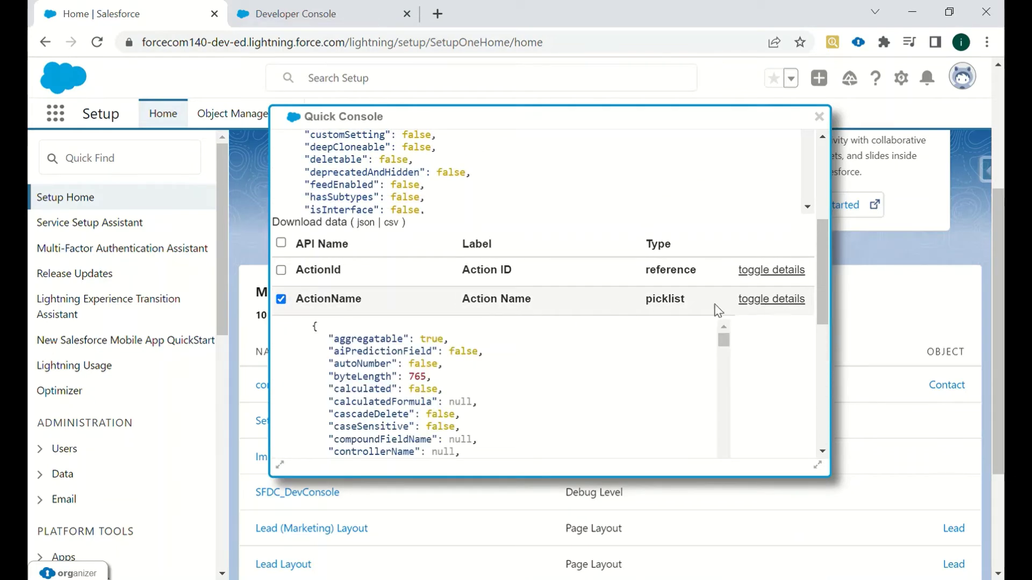
pyautogui.moveTo(834, 295); pyautogui.dragTo(821, 166)
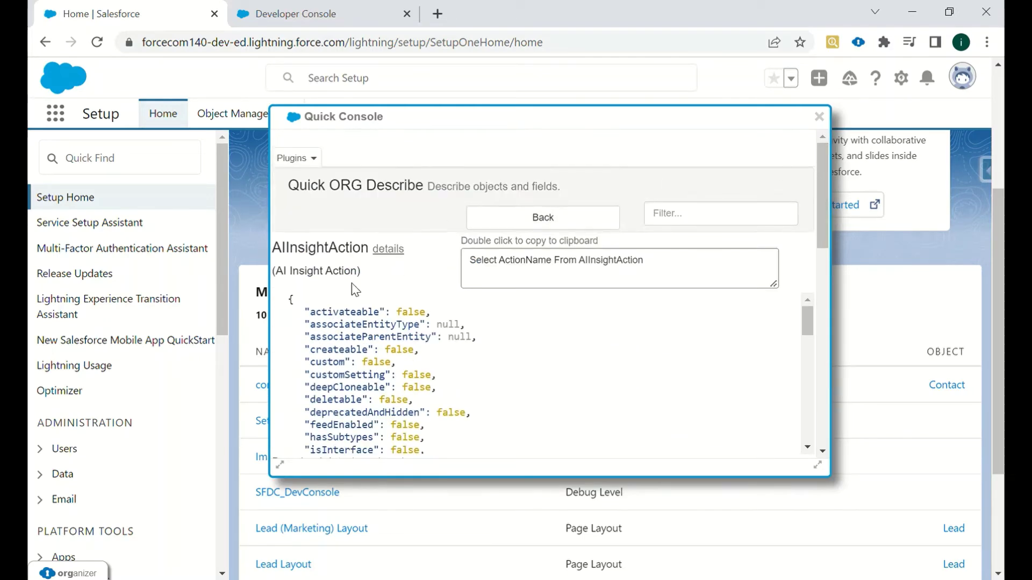
pyautogui.click(400, 252)
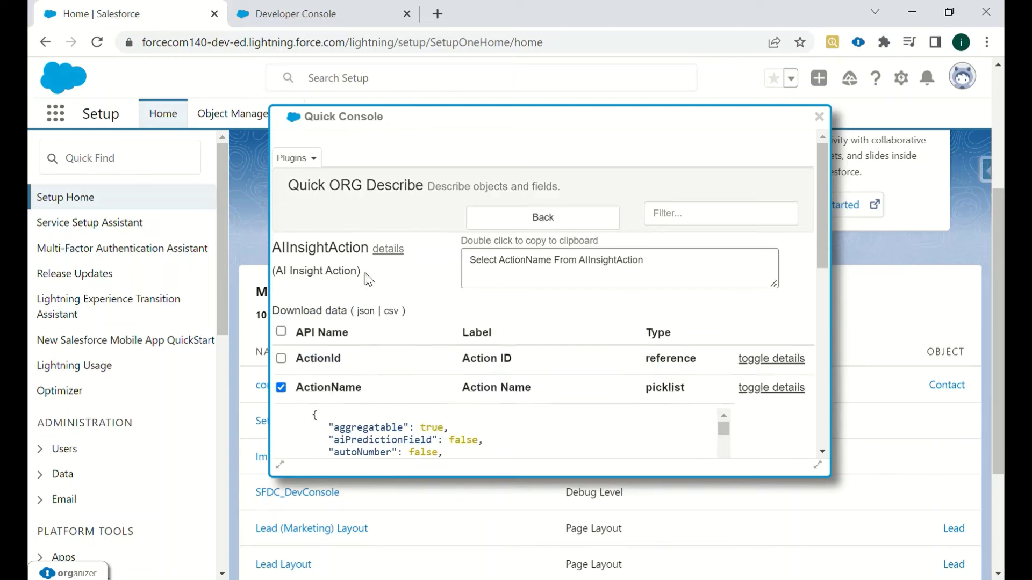
pyautogui.click(281, 378)
pyautogui.click(280, 378)
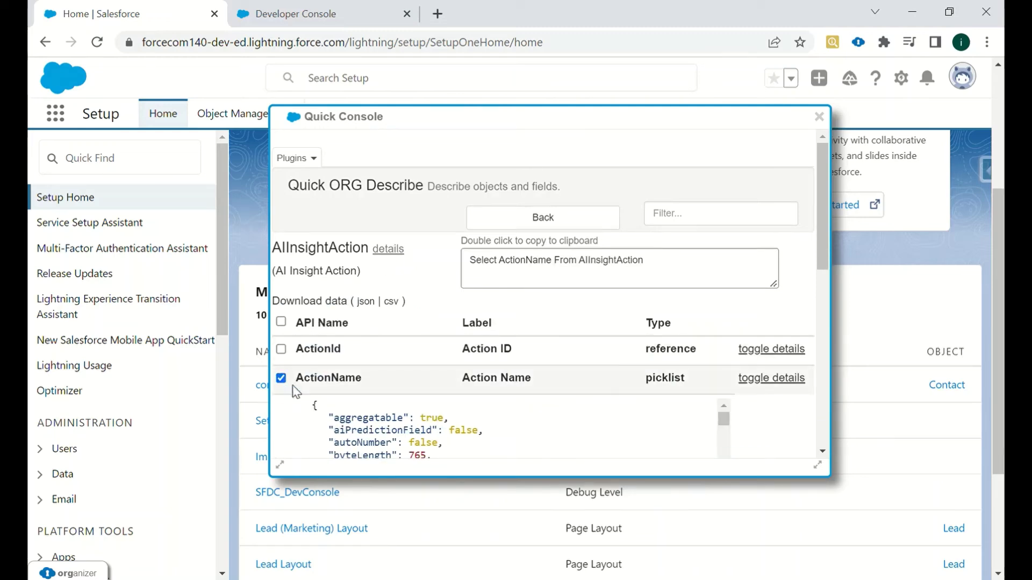
pyautogui.click(772, 378)
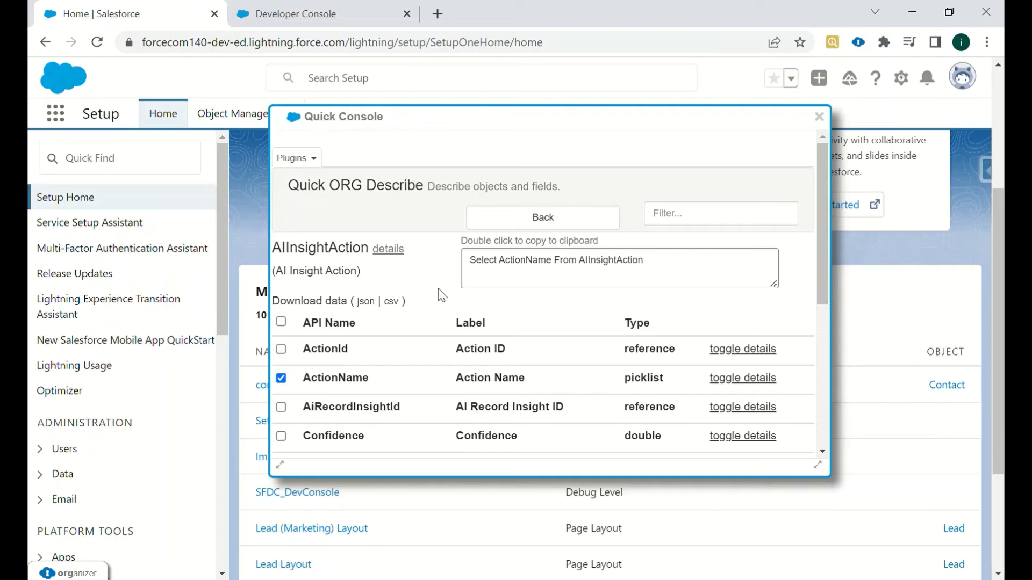
pyautogui.click(393, 301)
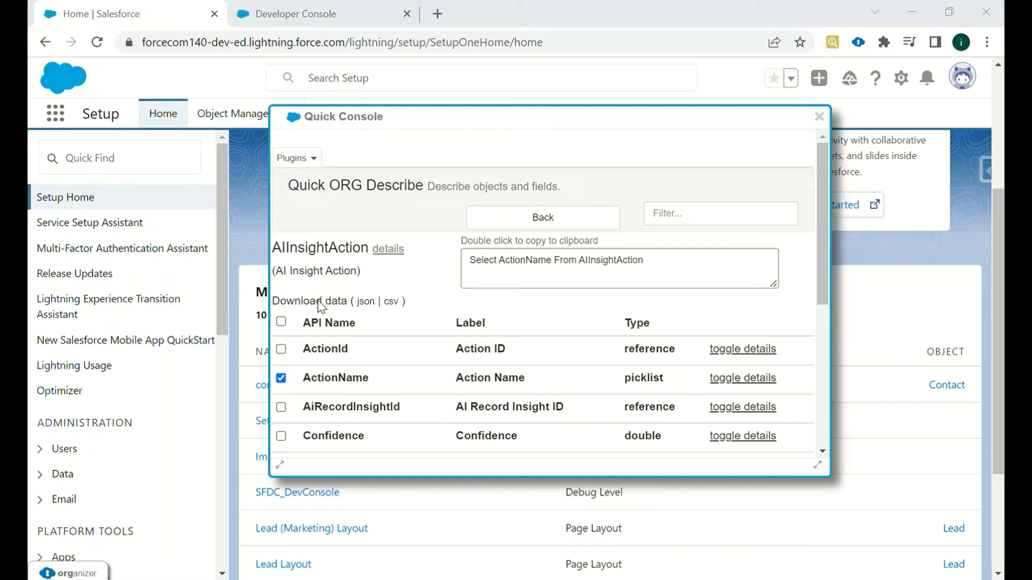
pyautogui.click(549, 19)
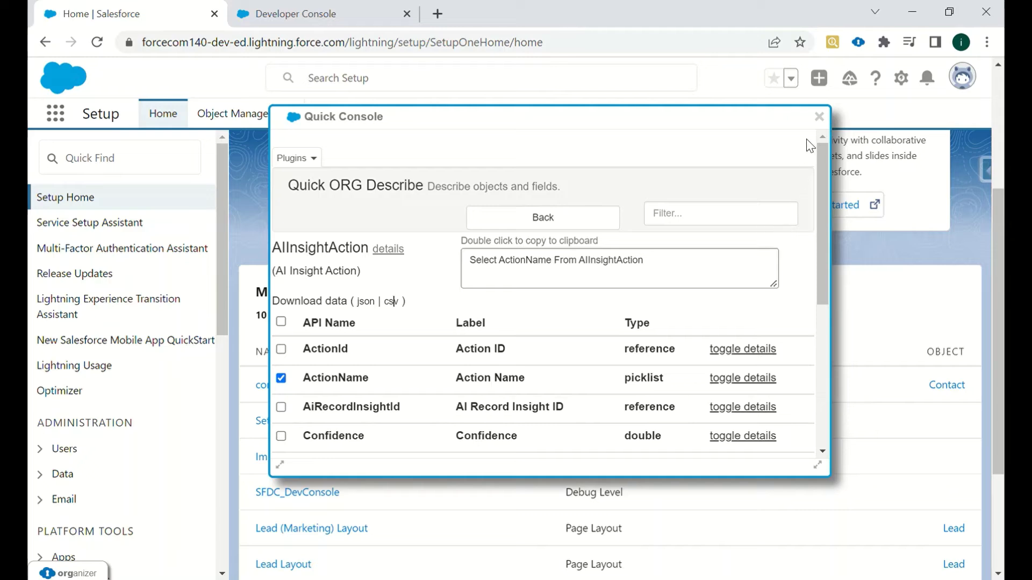
# - Replace field labels with API names on the page, then switch to Convert SF Id
pyautogui.click(316, 157)
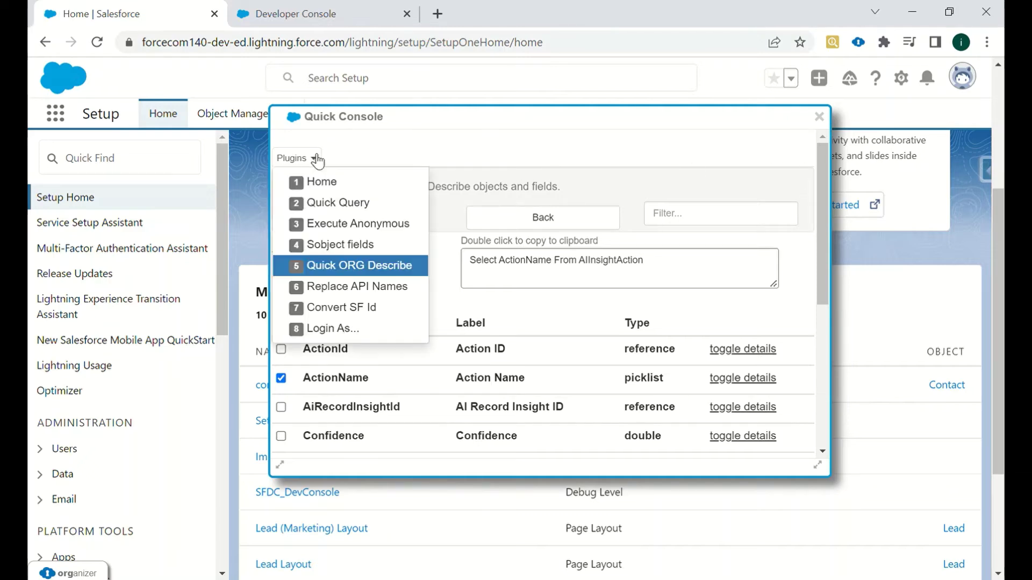
pyautogui.click(357, 286)
pyautogui.click(678, 284)
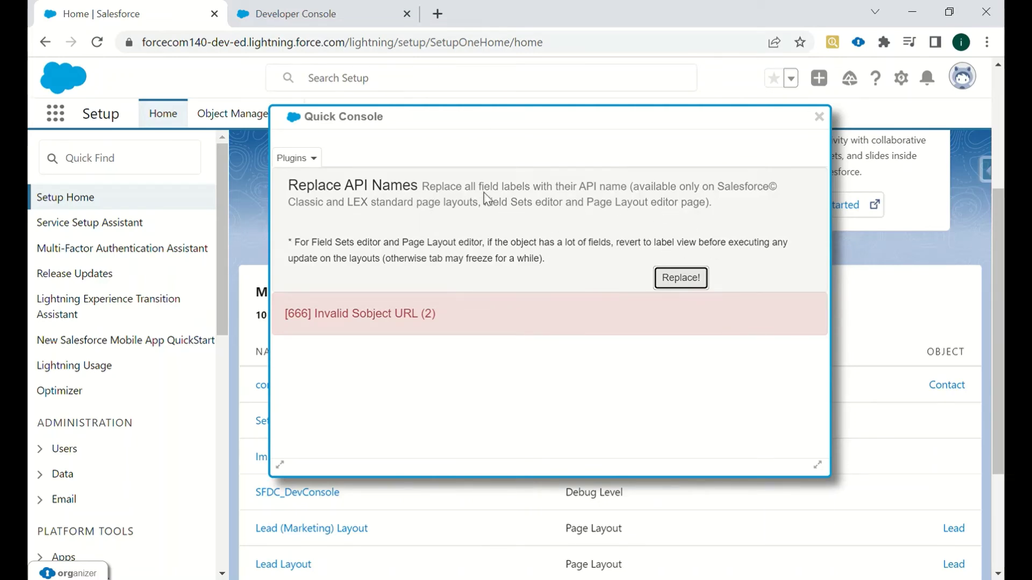
pyautogui.click(295, 158)
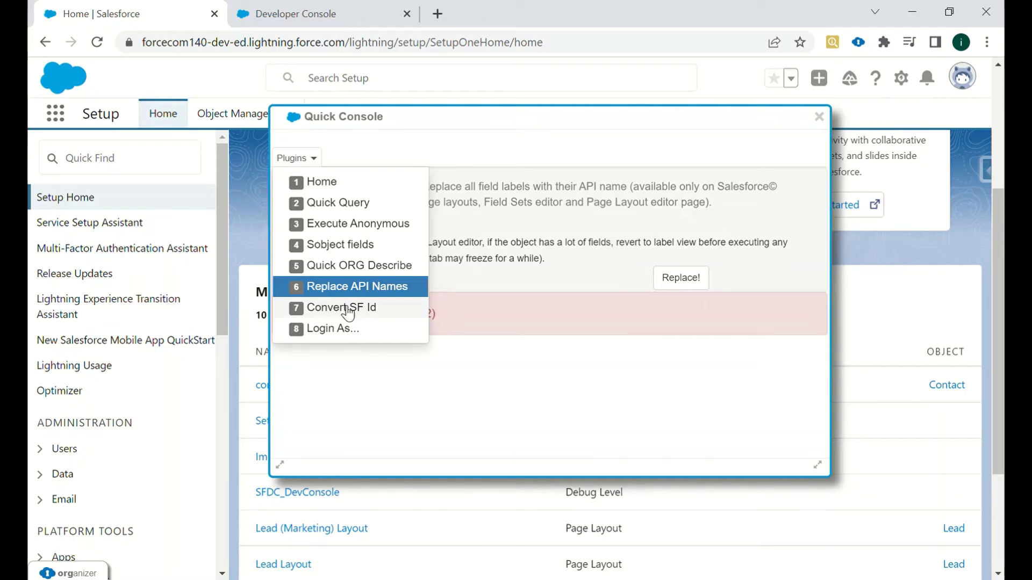
pyautogui.click(349, 309)
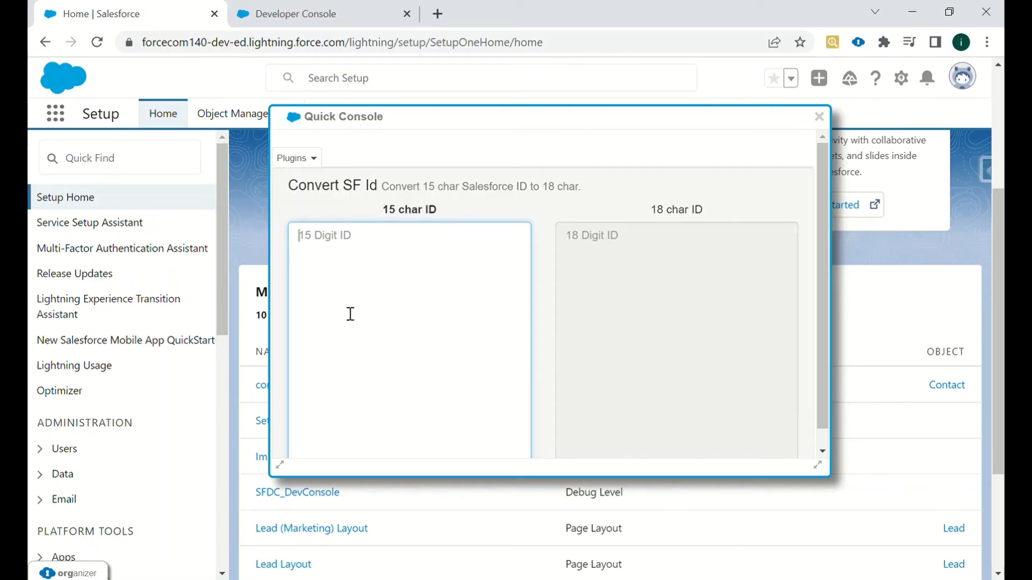
# - Switch to Login As, close the Quick Console, then expand and collapse the ORGanizer menu
pyautogui.click(304, 159)
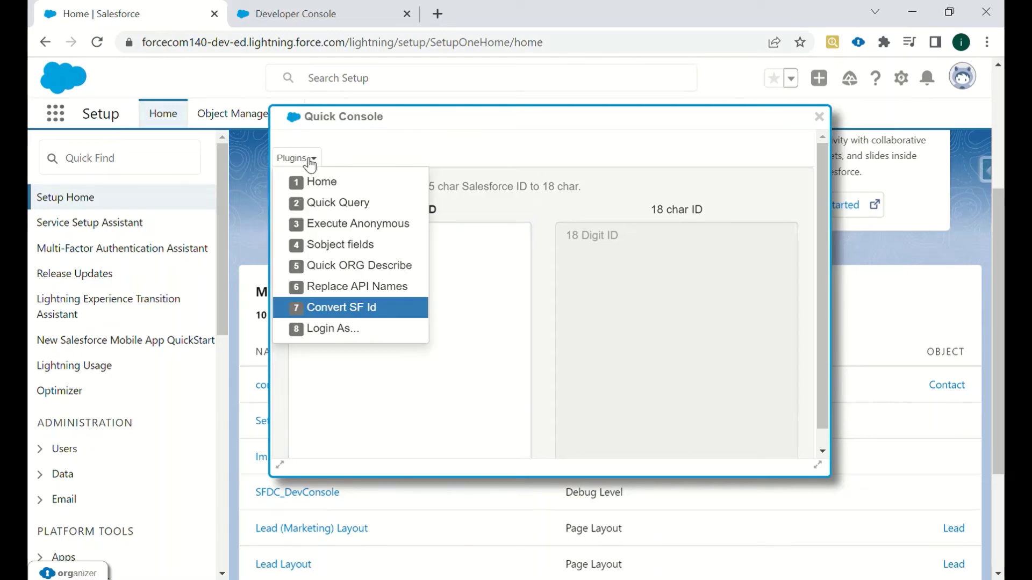
pyautogui.click(371, 337)
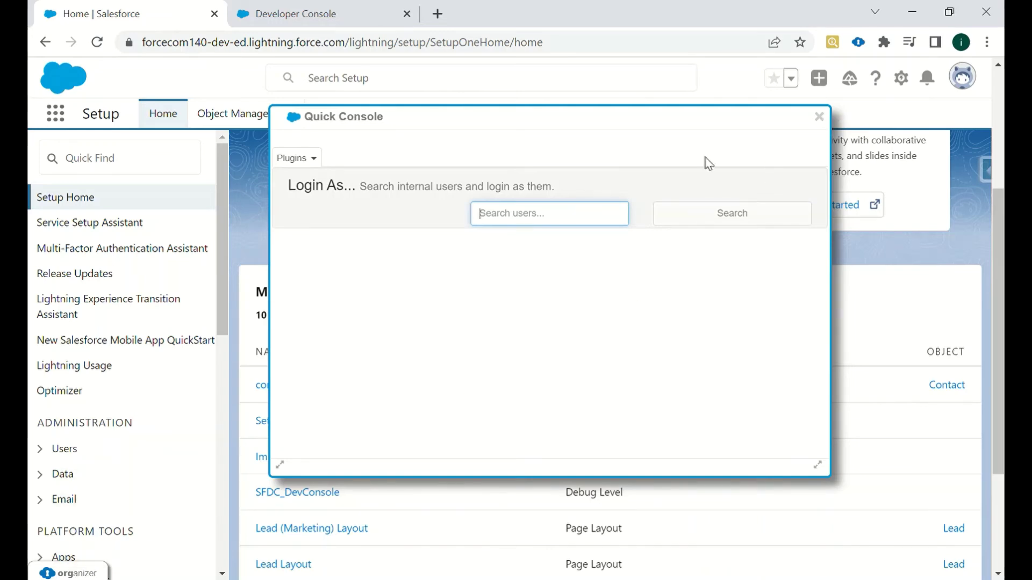
pyautogui.click(819, 118)
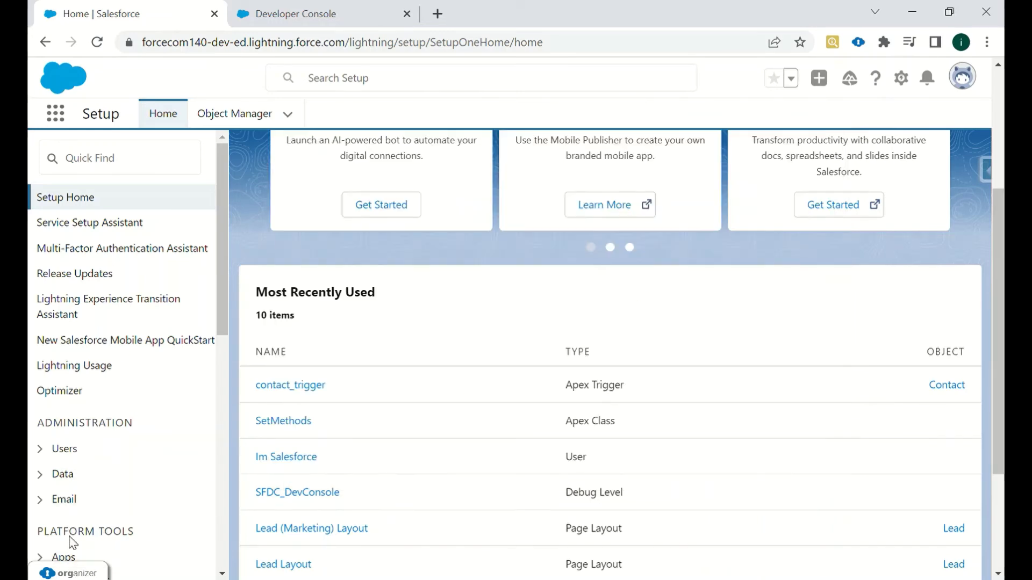
pyautogui.click(75, 573)
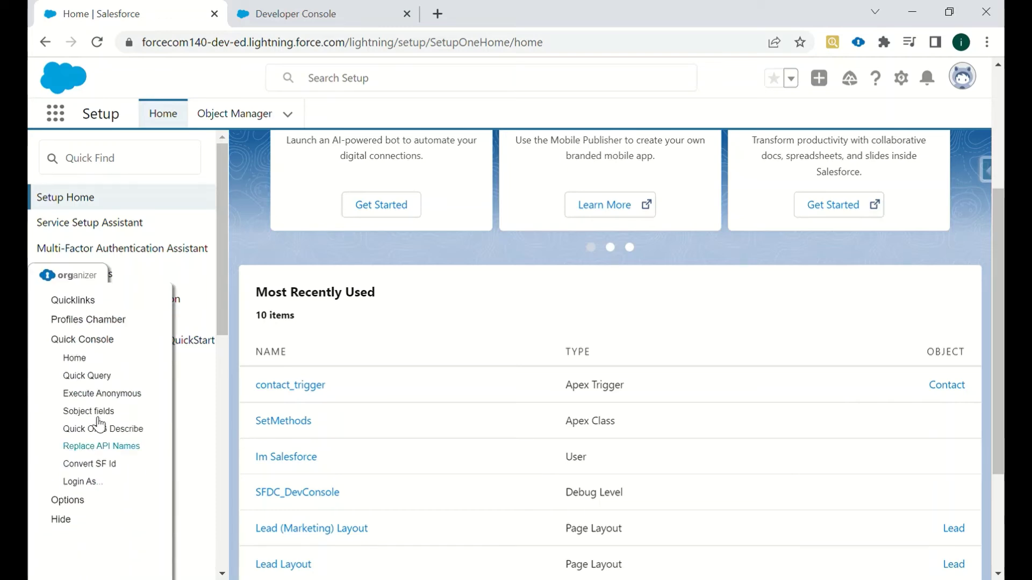
pyautogui.click(75, 277)
# - Open ORGanizer Options in a new tab and switch between Quota and Features
pyautogui.moveTo(66, 573)
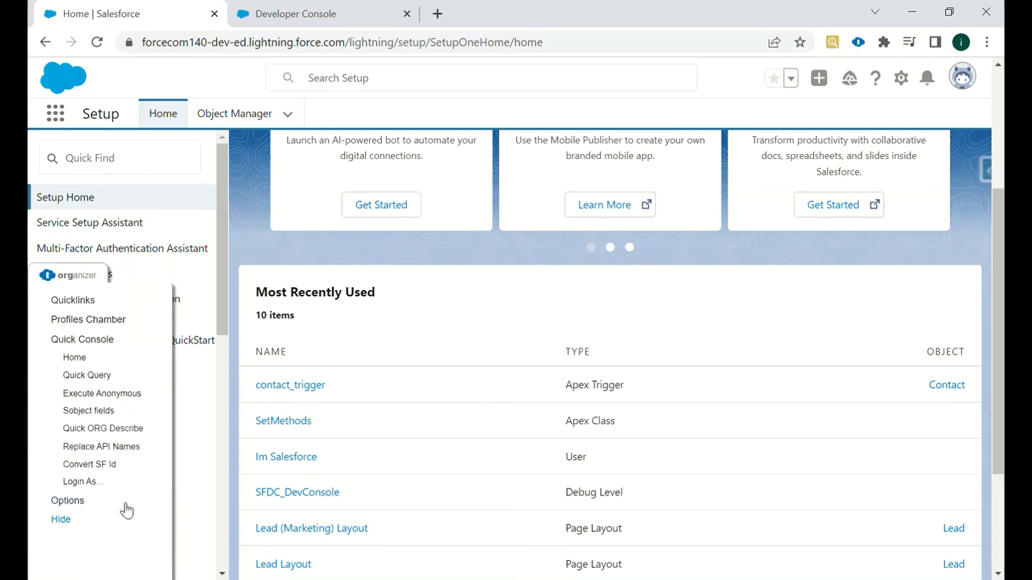
pyautogui.click(73, 500)
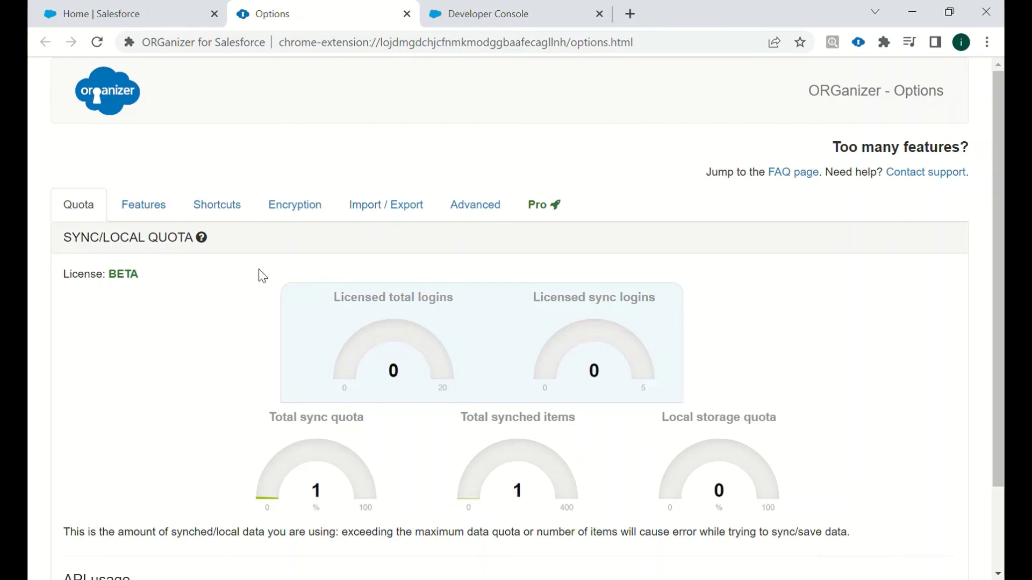
pyautogui.scroll(-1, 260, 274)
pyautogui.scroll(-1, 215, 88)
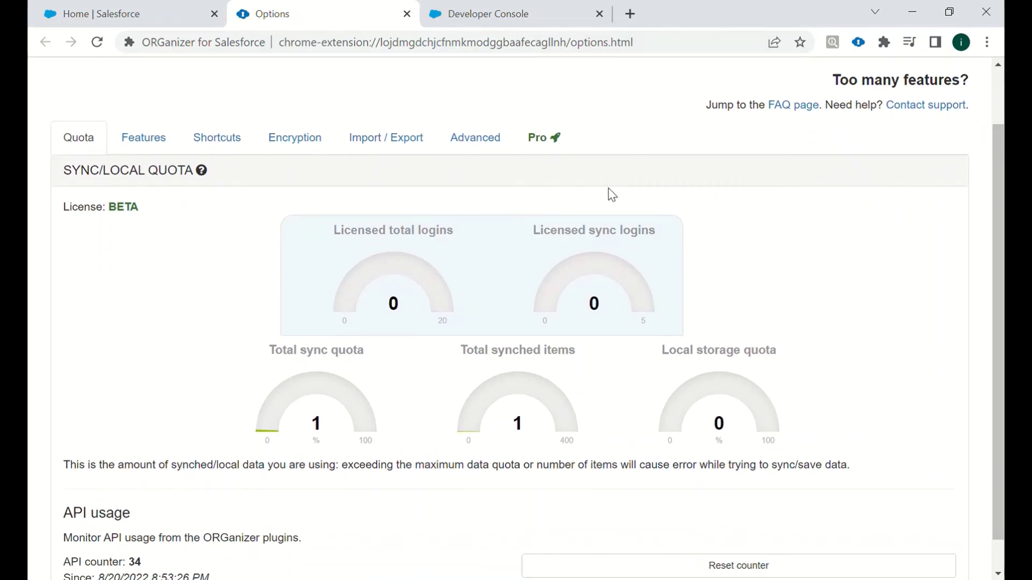
pyautogui.click(160, 143)
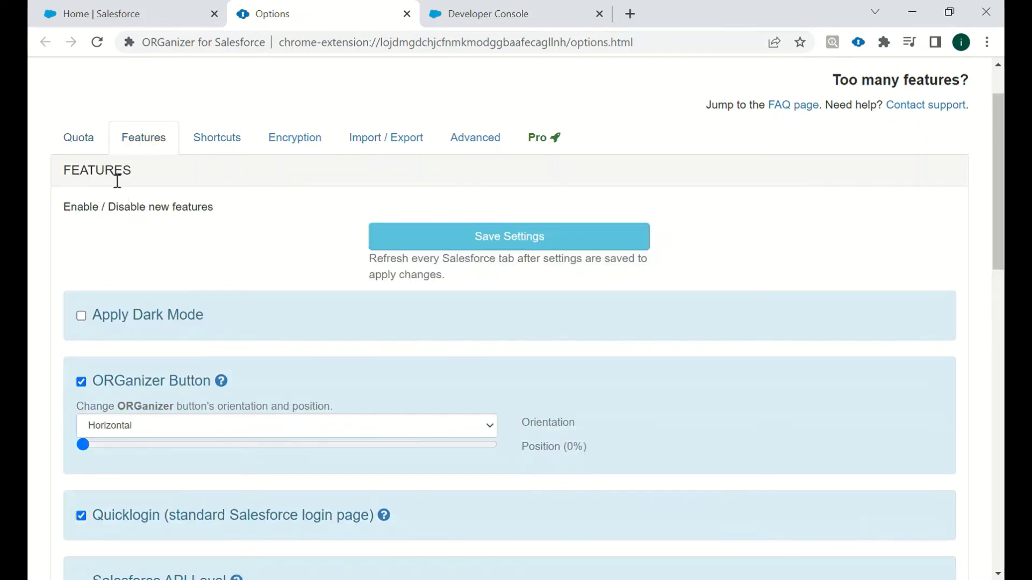
pyautogui.click(93, 153)
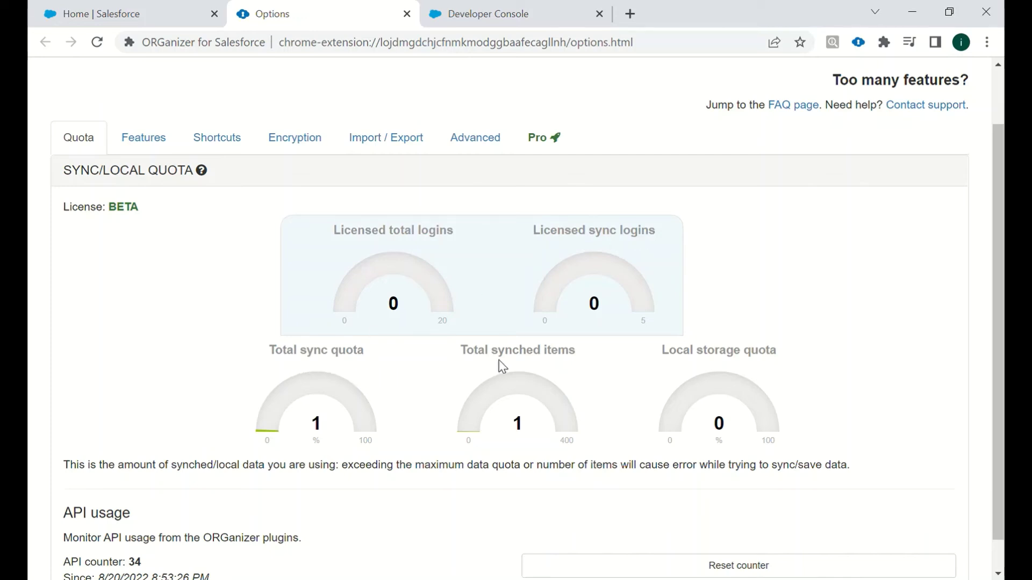
# - In Features, toggle Apply Dark Mode and move a Quicklinks command down the order
pyautogui.scroll(-1, 1004, 312)
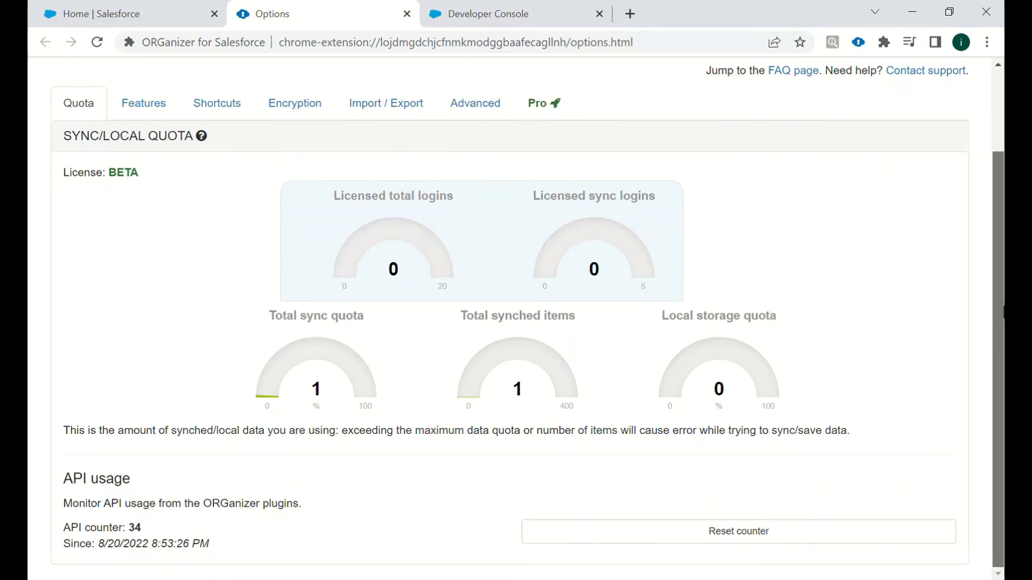
pyautogui.click(142, 107)
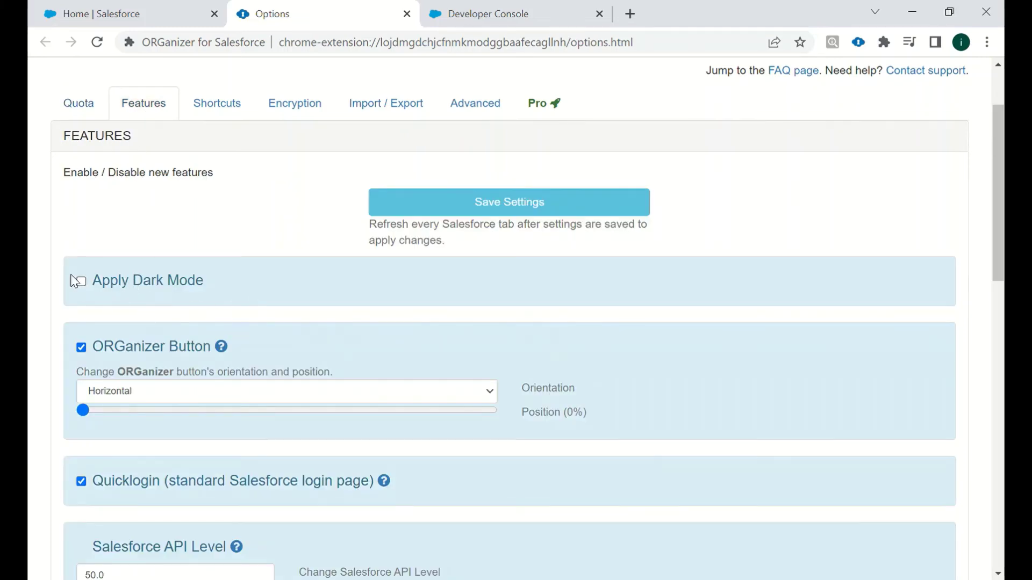
pyautogui.click(83, 285)
pyautogui.moveTo(1000, 182); pyautogui.dragTo(1003, 455)
pyautogui.click(465, 440)
pyautogui.scroll(1, 1002, 425)
pyautogui.moveTo(1002, 427); pyautogui.dragTo(1003, 383)
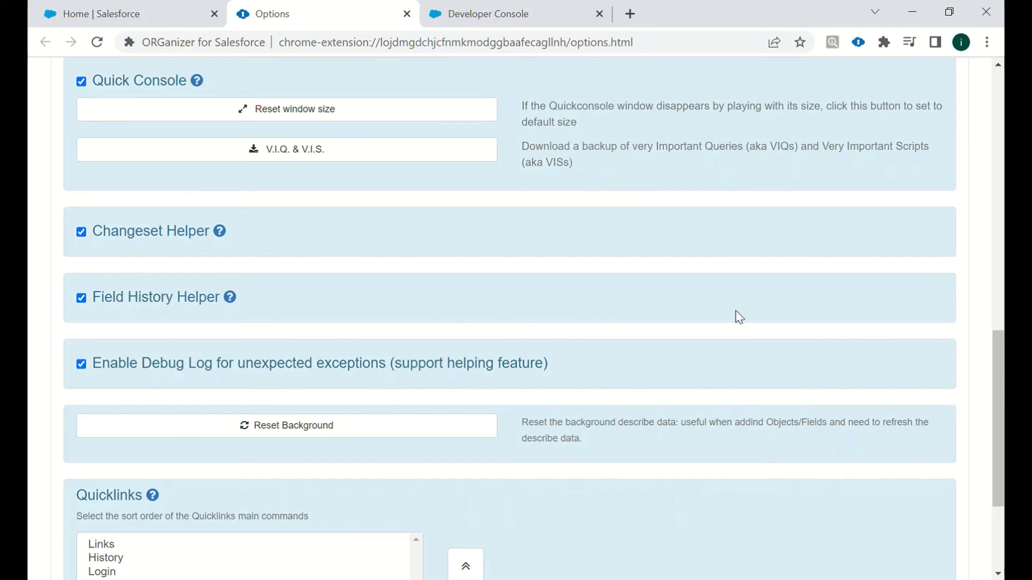
pyautogui.moveTo(998, 358); pyautogui.dragTo(981, 97)
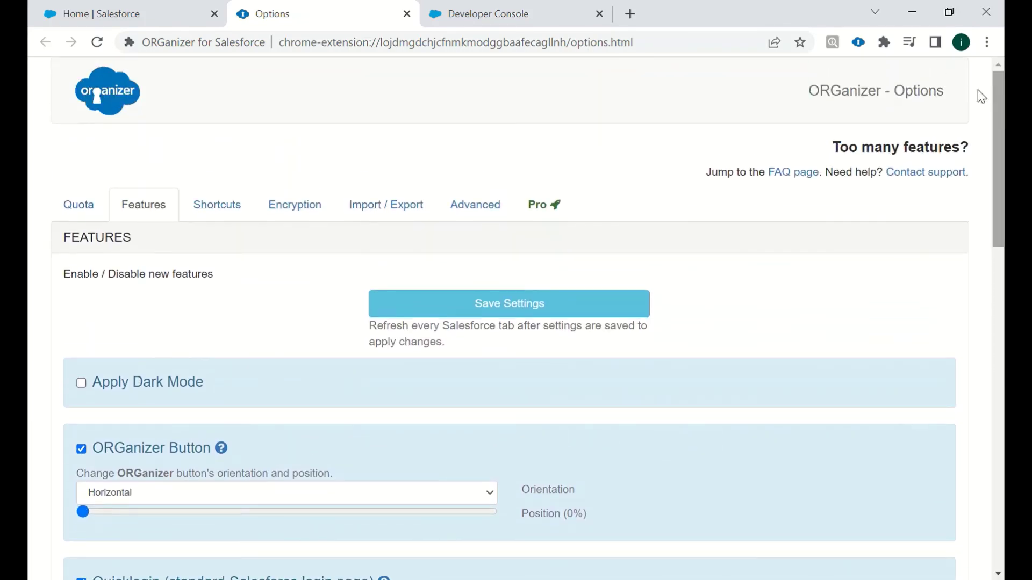
# - Review the Shortcuts, Encryption and Import / Export settings tabs
pyautogui.click(216, 215)
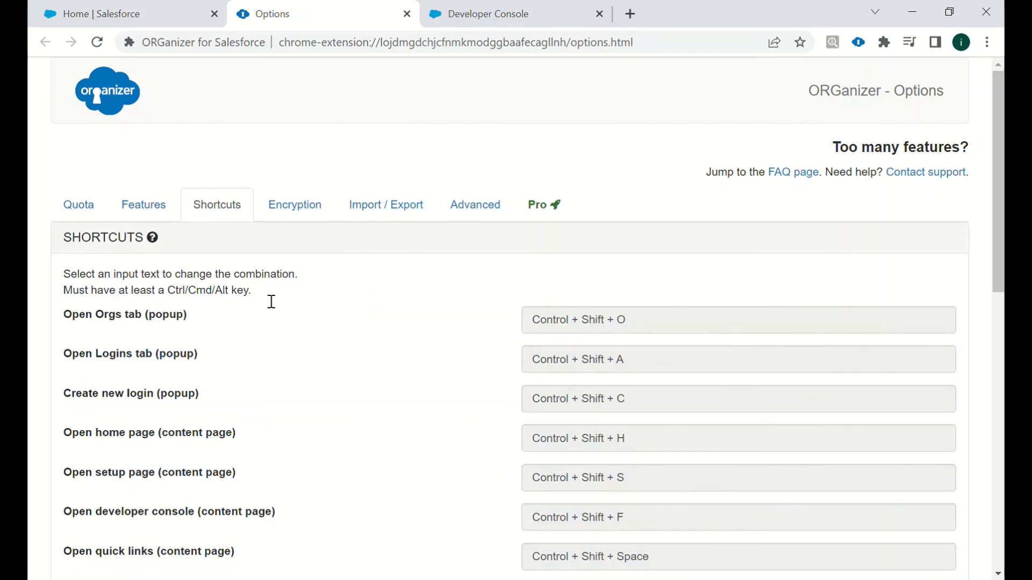
pyautogui.moveTo(999, 254); pyautogui.dragTo(1003, 222)
pyautogui.click(323, 197)
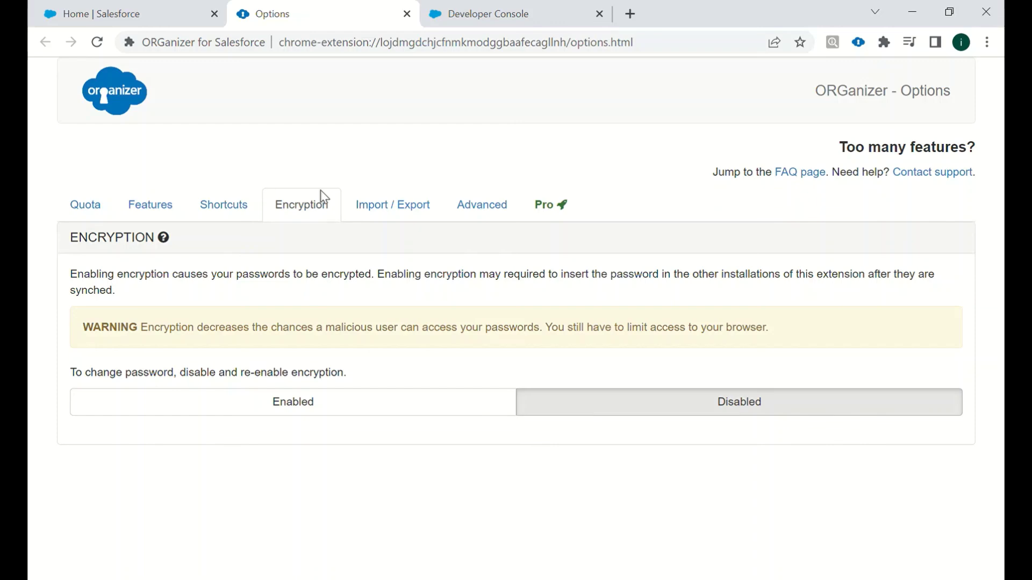
pyautogui.click(383, 213)
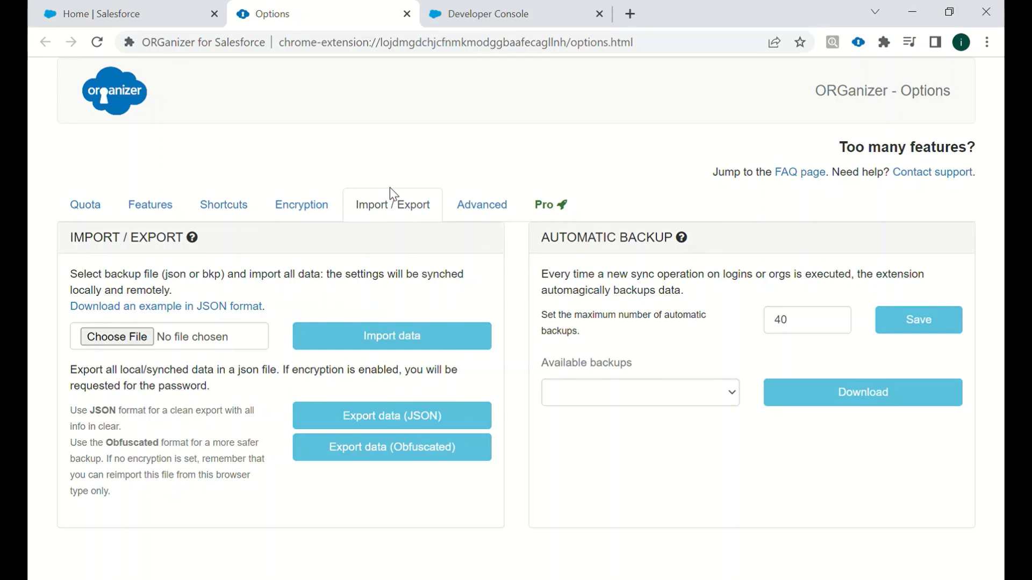
# - On the Advanced tab, use Reset all data! to bring up the reset confirmation
pyautogui.click(471, 207)
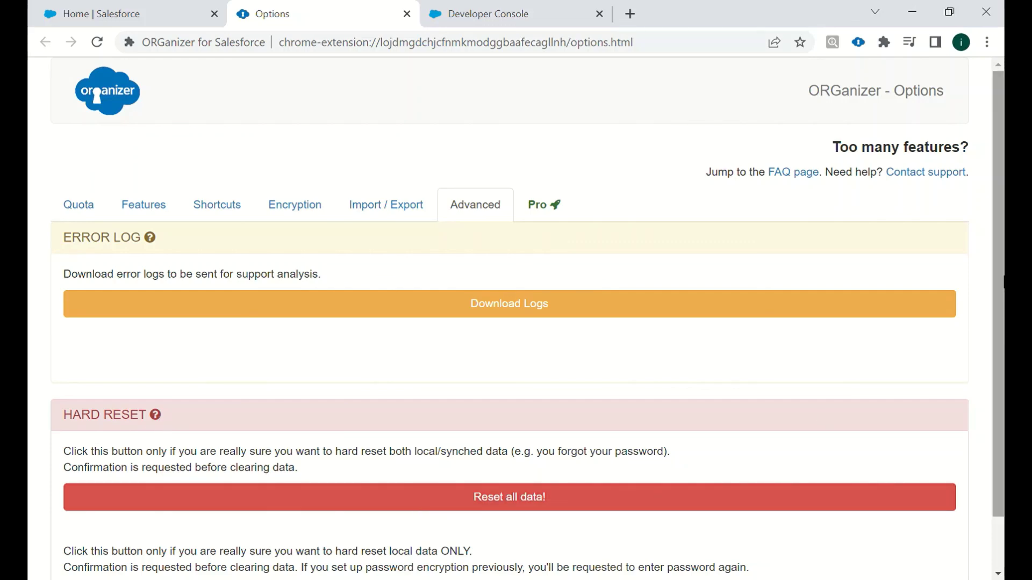
pyautogui.scroll(-1, 1003, 282)
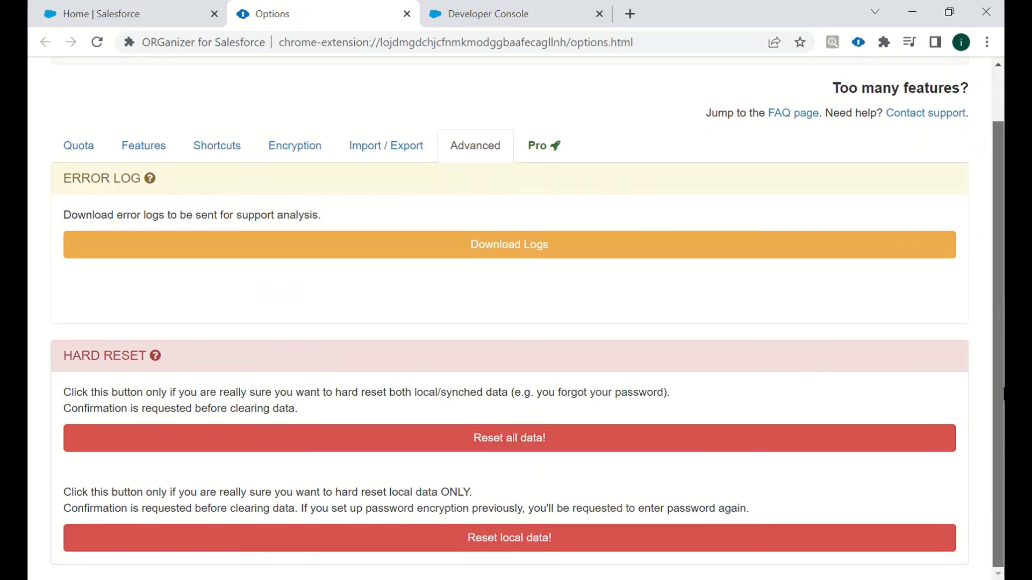
pyautogui.click(463, 444)
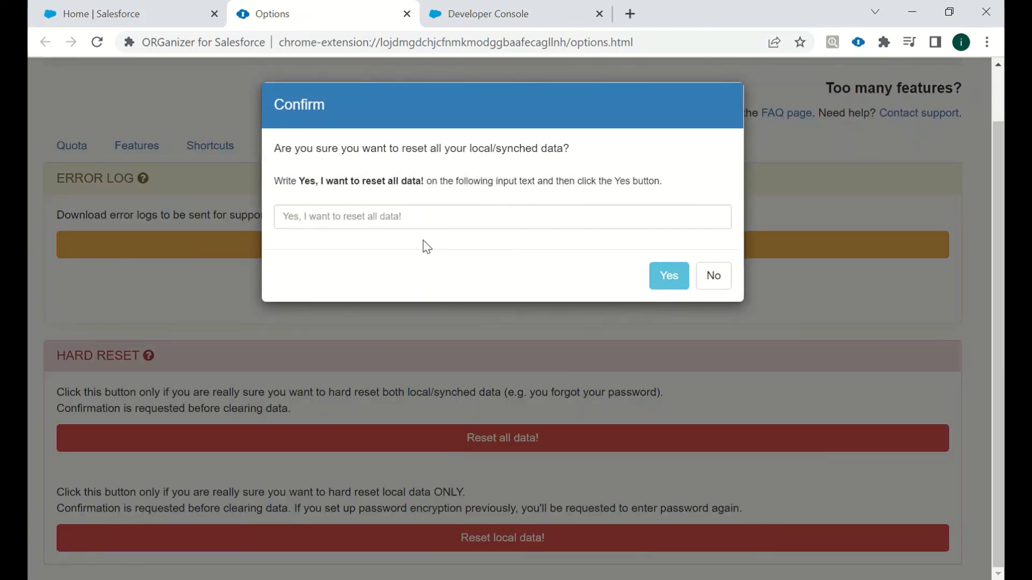